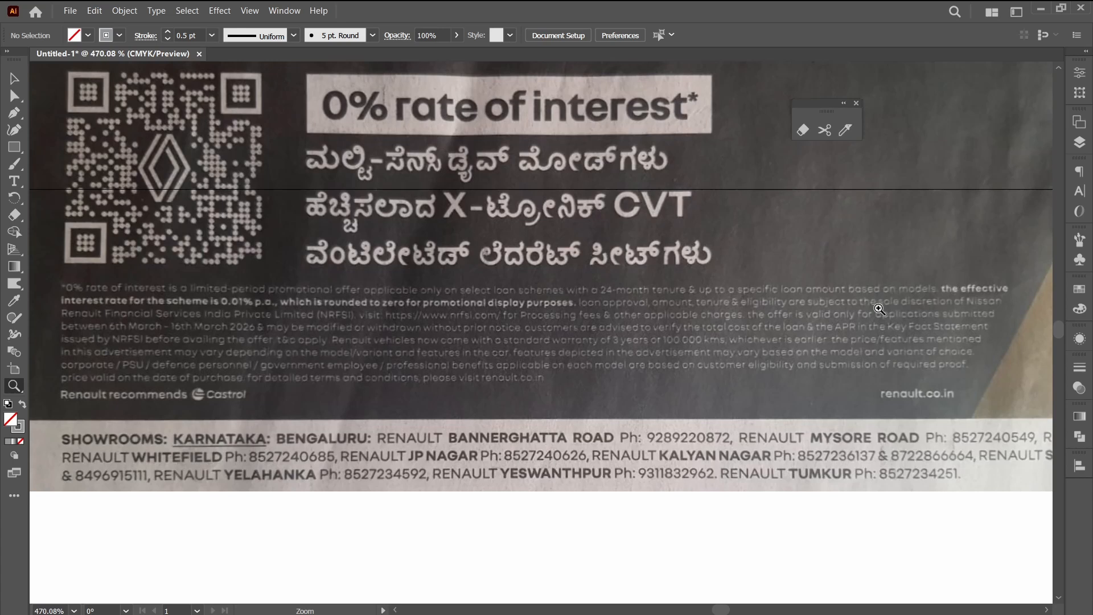
# Draw a 120 × 25 mm rectangle and centre it horizontally on the artboard below the advert image.
pyautogui.hotkey('ctrl', '0')
pyautogui.press('m')
pyautogui.click(410, 405)
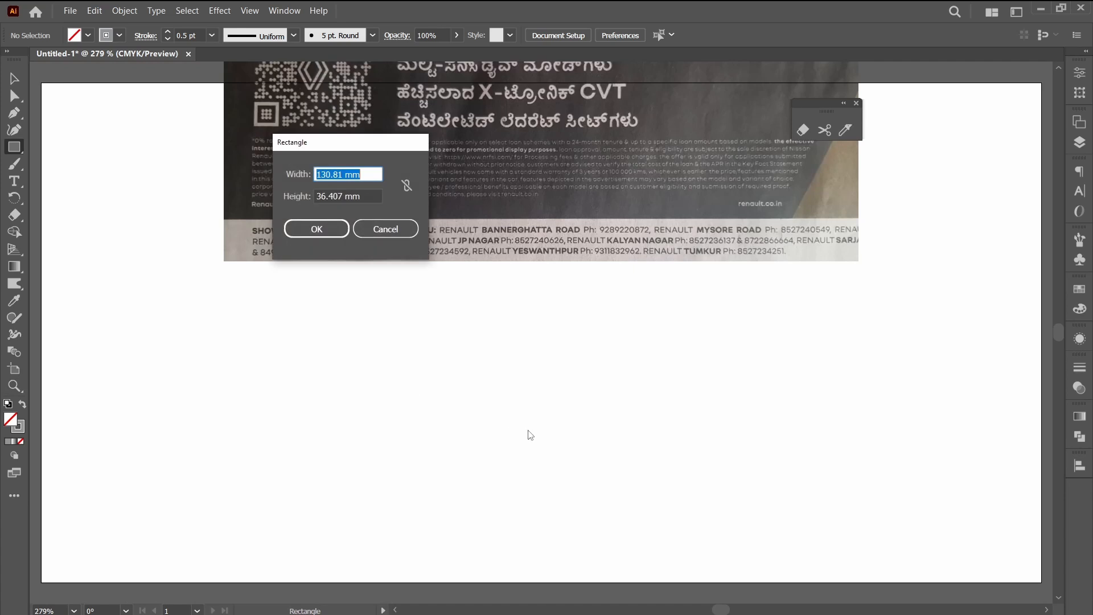
pyautogui.write('120')
pyautogui.press('Tab')
pyautogui.write('25')
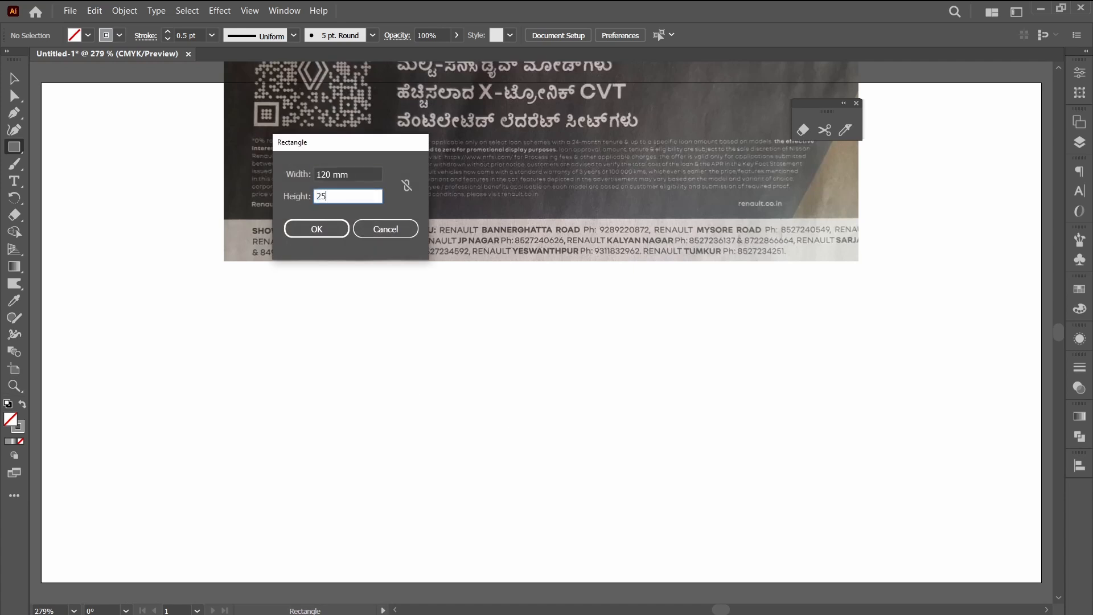
pyautogui.press('Return')
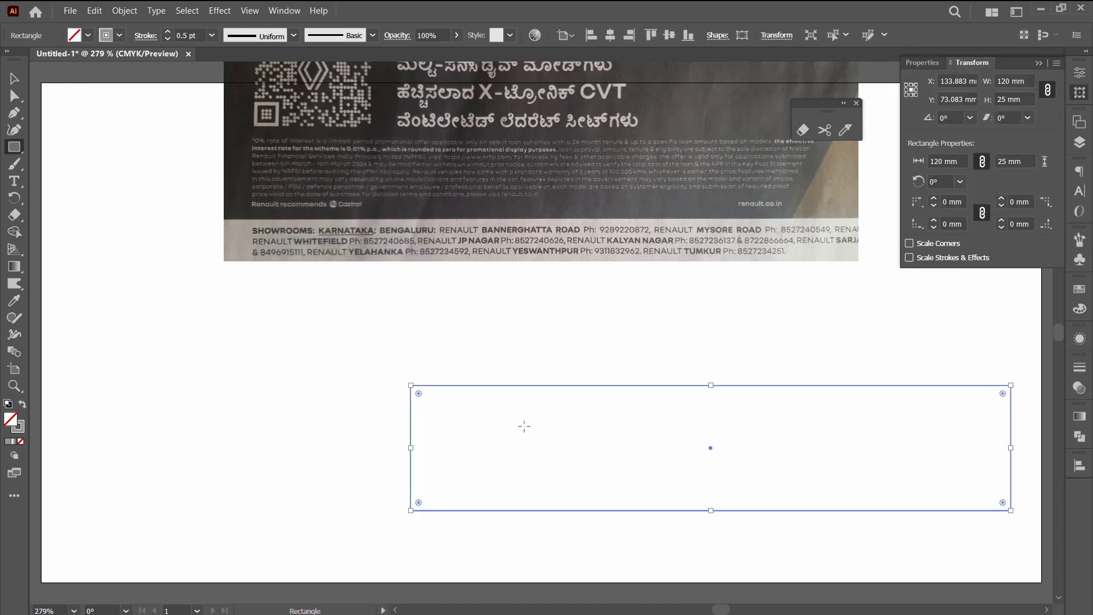
pyautogui.press('v')
pyautogui.click(89, 222)
# Draw a narrow upright rectangle, 6 × 60 mm, across the middle of the large rectangle.
pyautogui.press('m')
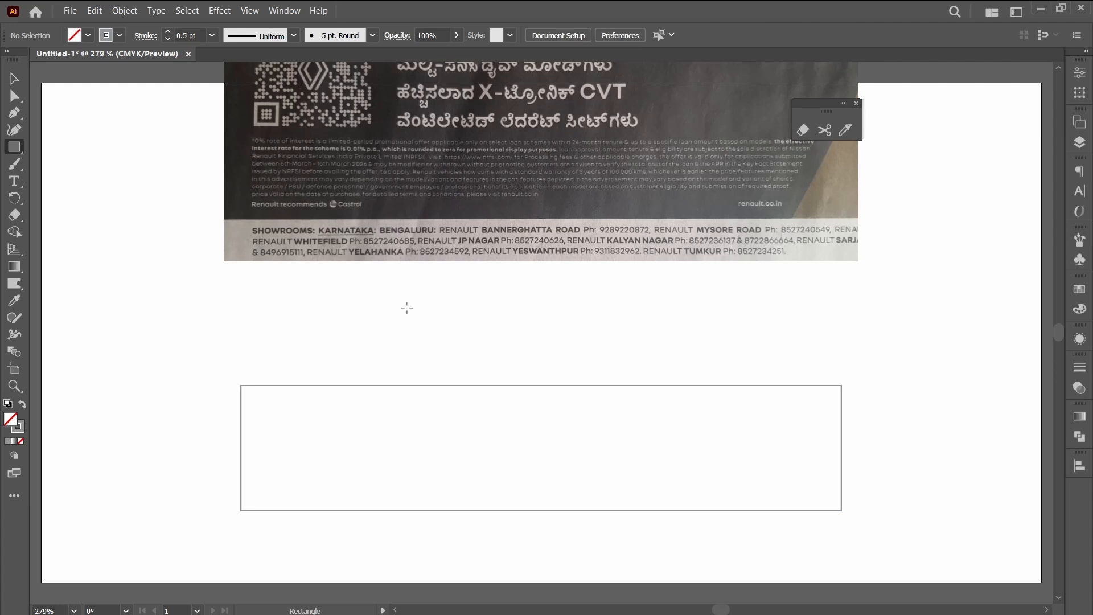
pyautogui.click(406, 307)
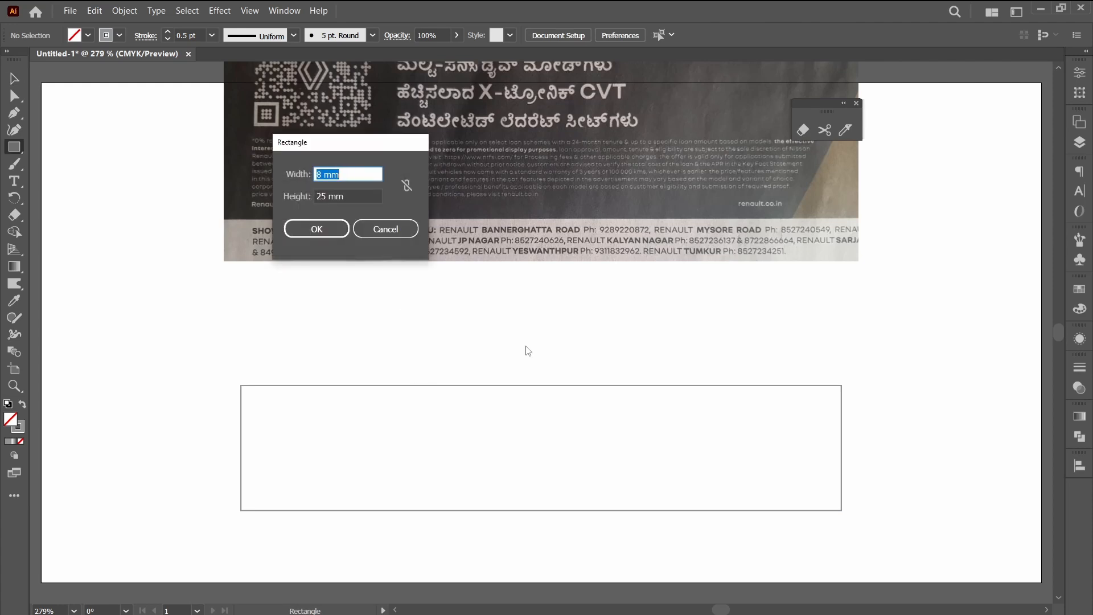
pyautogui.write('6')
pyautogui.press('Tab')
pyautogui.write('40')
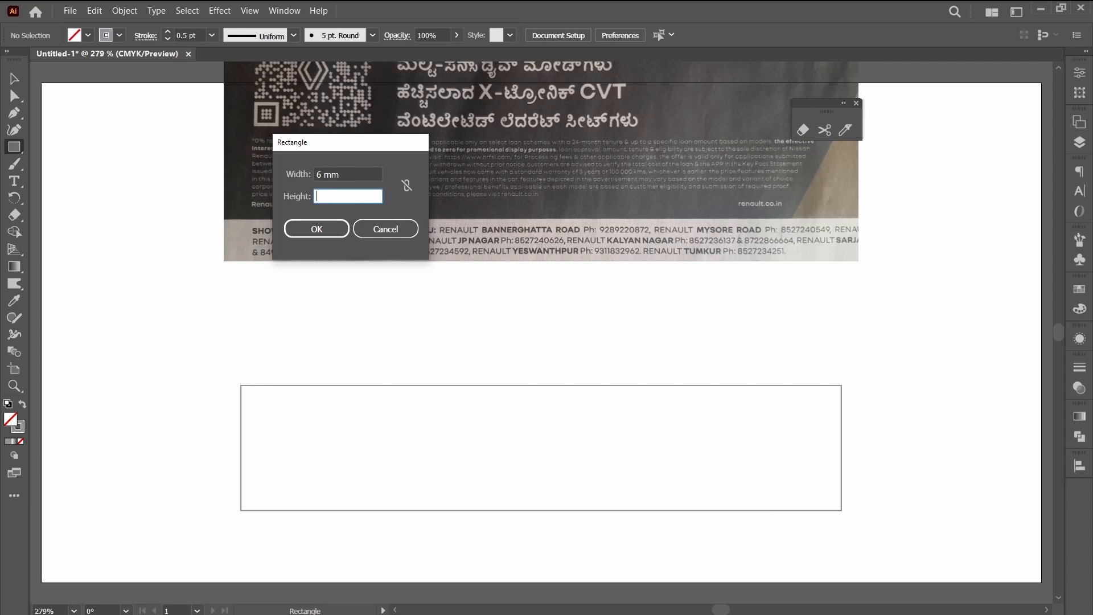
pyautogui.write('60')
pyautogui.press('Return')
# Rotate the narrow rectangle 30° clockwise and move it across the large rectangle's right end so its edge meets the upper-right corner.
pyautogui.moveTo(957, 118); pyautogui.dragTo(903, 116)
pyautogui.write('3')
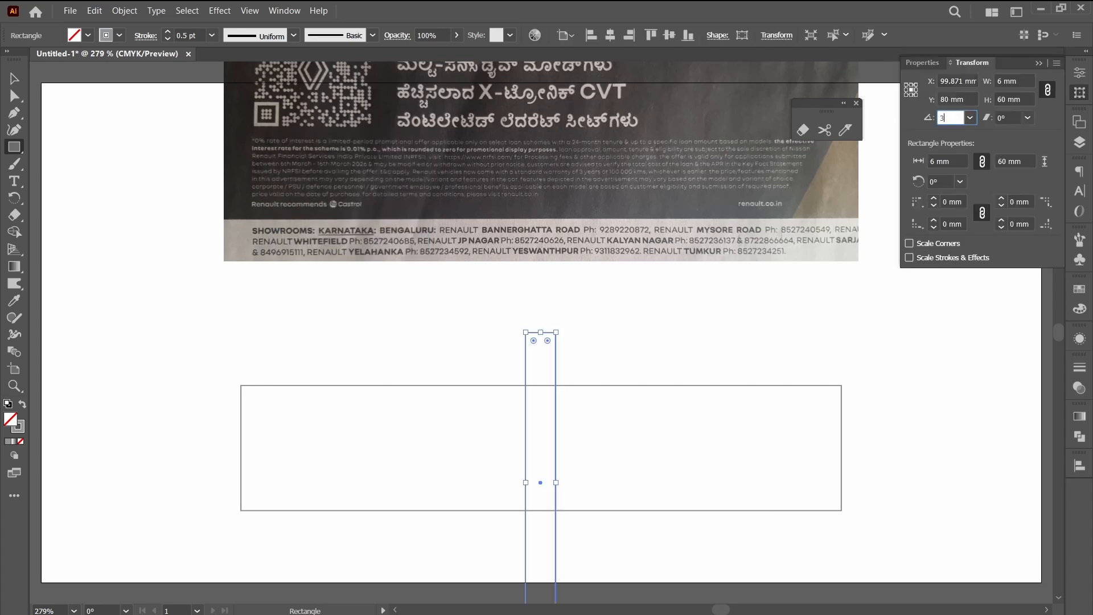
pyautogui.write('0')
pyautogui.press('Return')
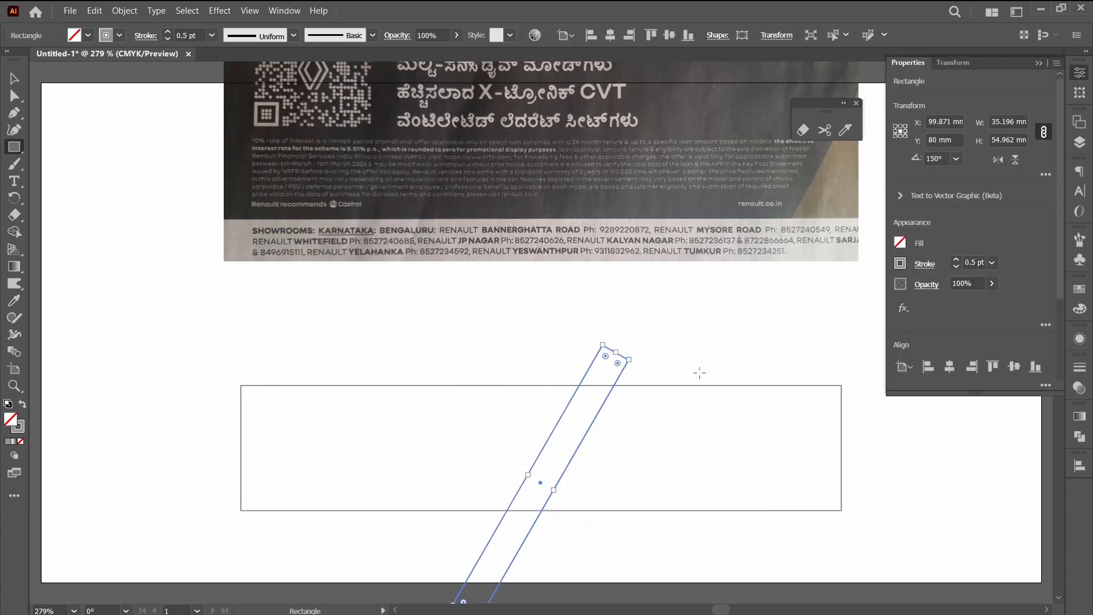
pyautogui.press('space')
pyautogui.moveTo(734, 356); pyautogui.dragTo(700, 339)
pyautogui.press('v')
pyautogui.moveTo(551, 418); pyautogui.dragTo(795, 386)
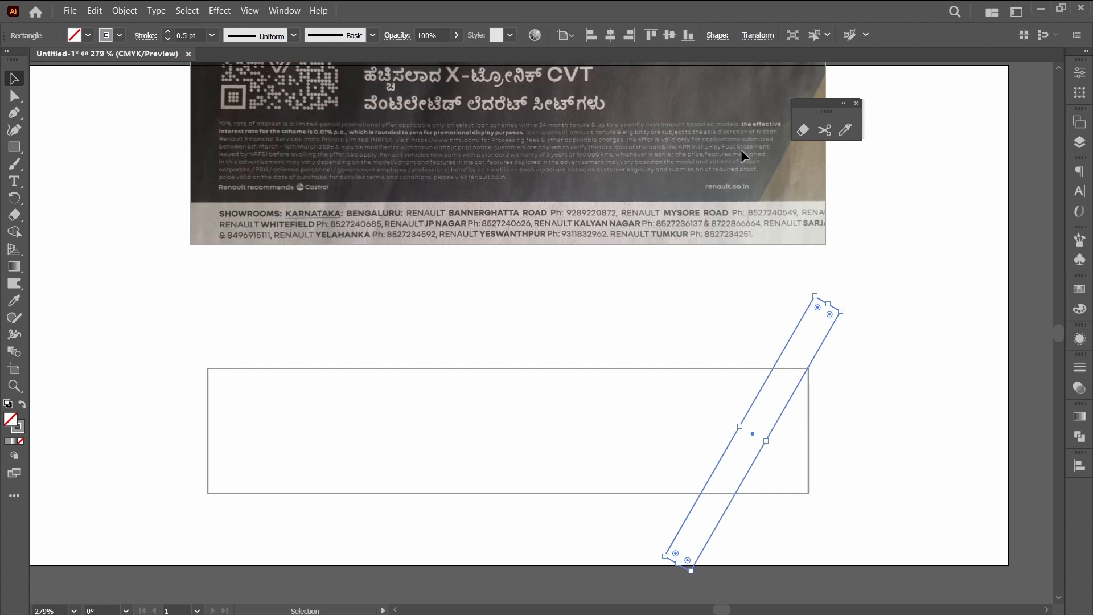
# Subtract the slanted rectangle from the large rectangle with Minus Front.
pyautogui.click(731, 344)
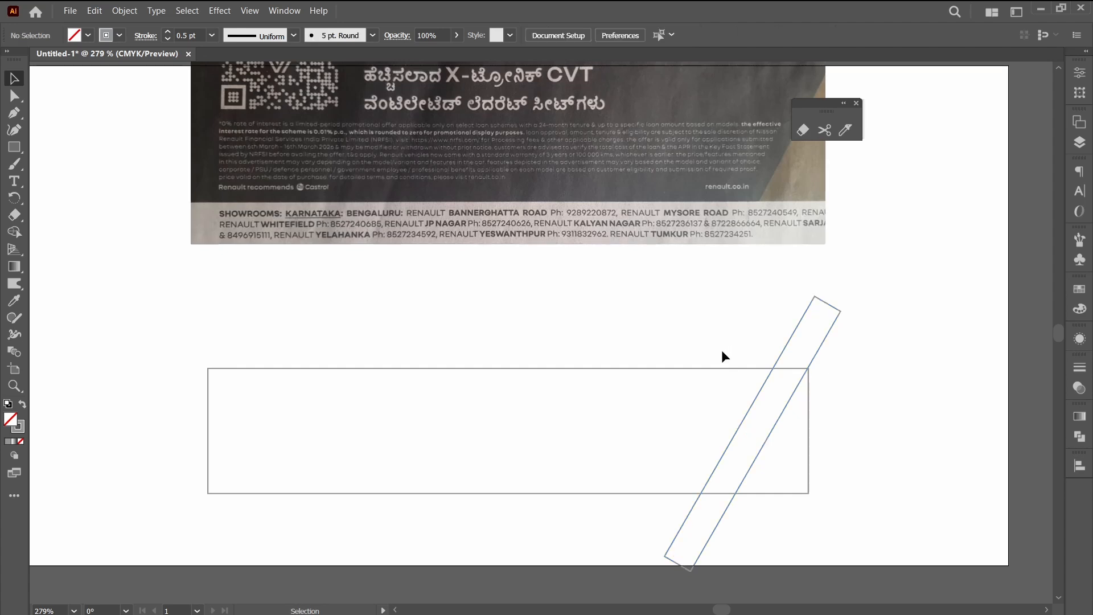
pyautogui.moveTo(721, 349); pyautogui.dragTo(826, 500)
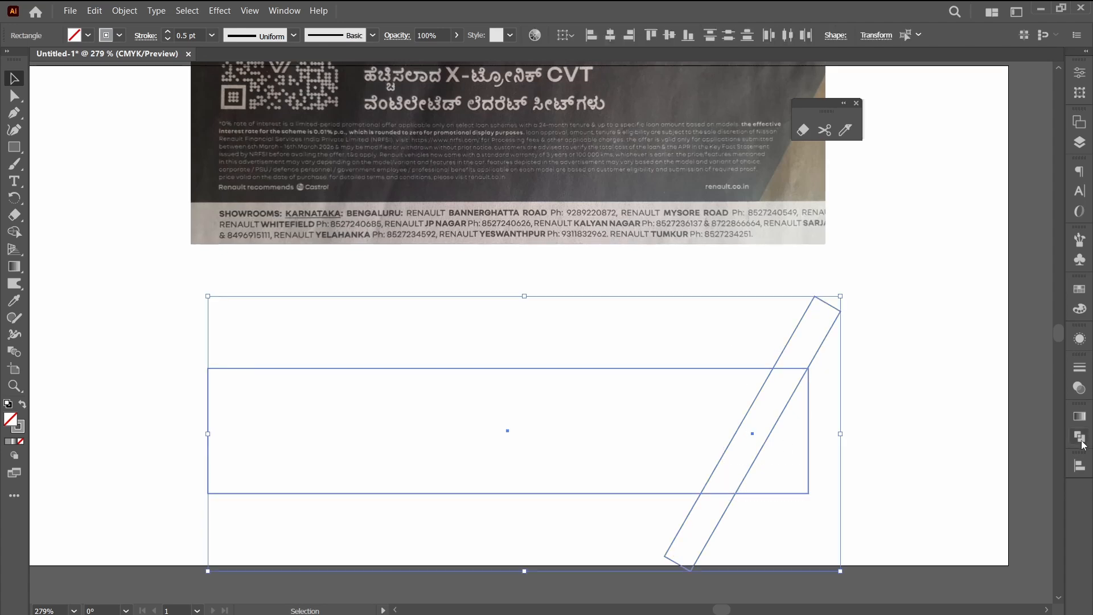
pyautogui.click(1083, 445)
pyautogui.click(940, 441)
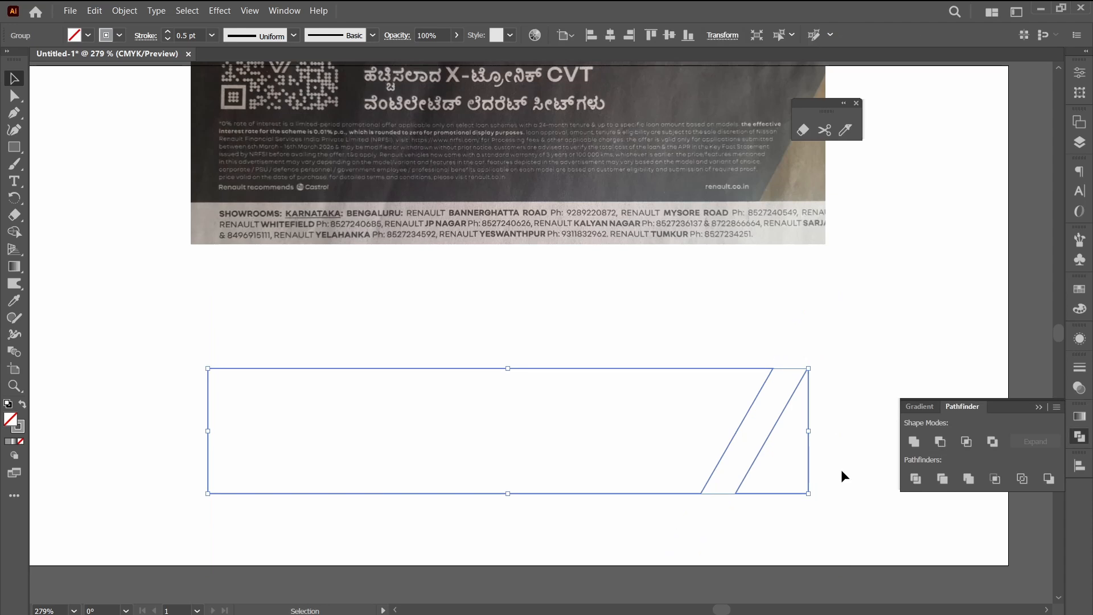
# Ungroup the cut shapes and swap the triangle's fill and stroke to make it solid grey without an outline.
pyautogui.hotkey('ctrl', 'shift', 'g')
pyautogui.click(788, 482)
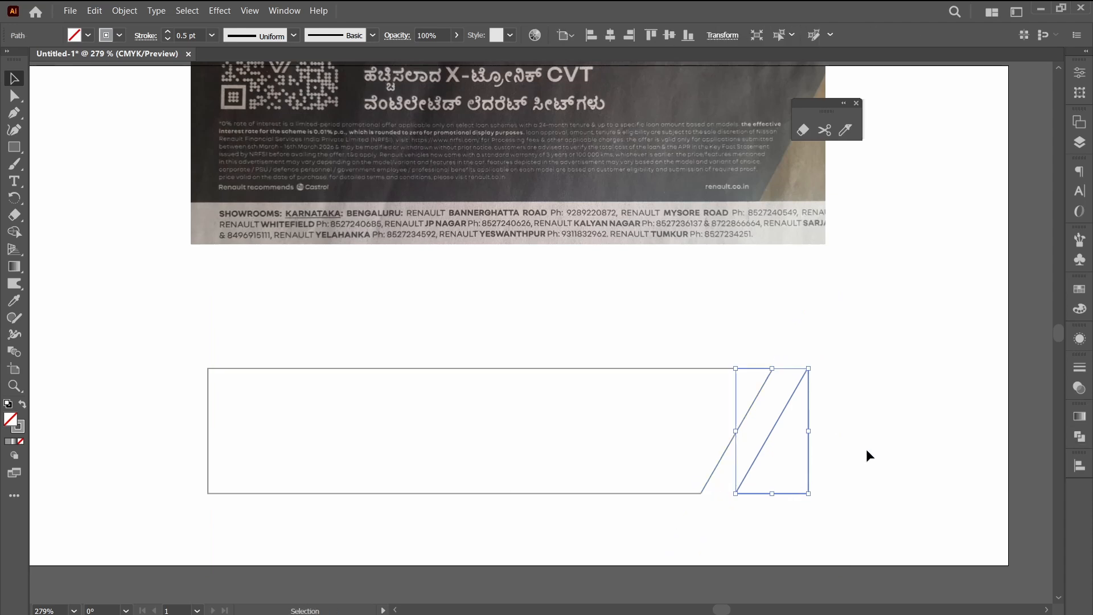
pyautogui.hotkey('shift', 'x')
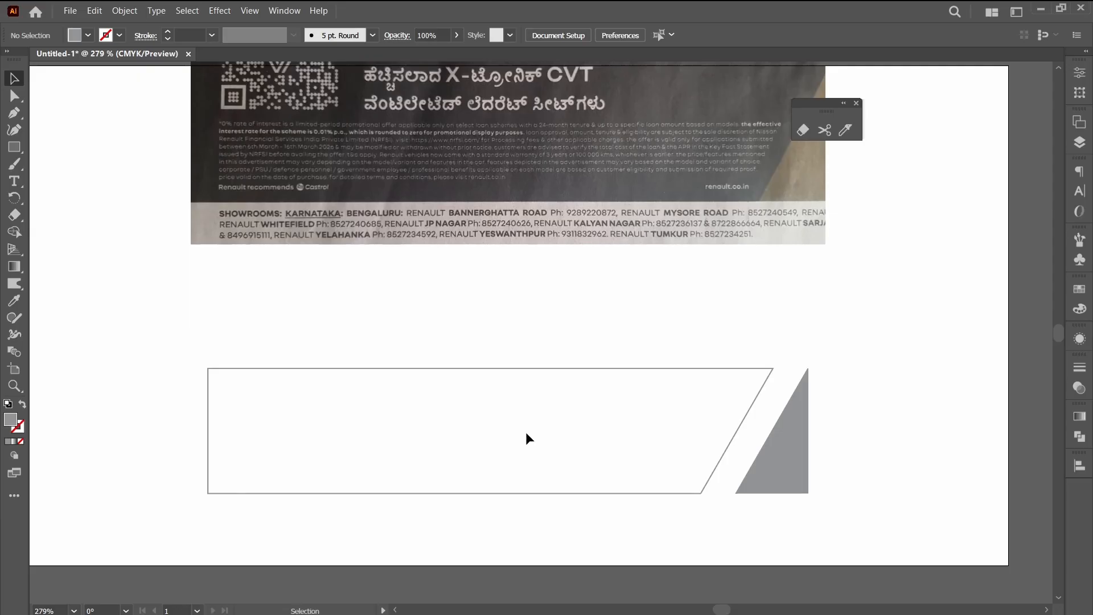
# Turn the large slanted shape into an area-type frame, paste the copied typography text into it and justify the text.
pyautogui.press('t')
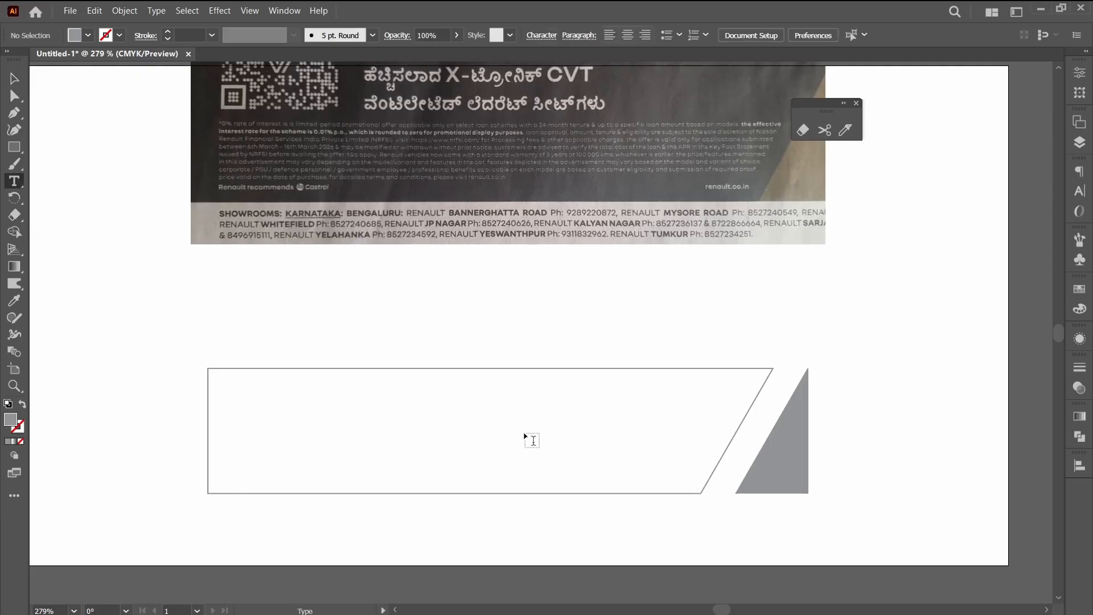
pyautogui.click(464, 374)
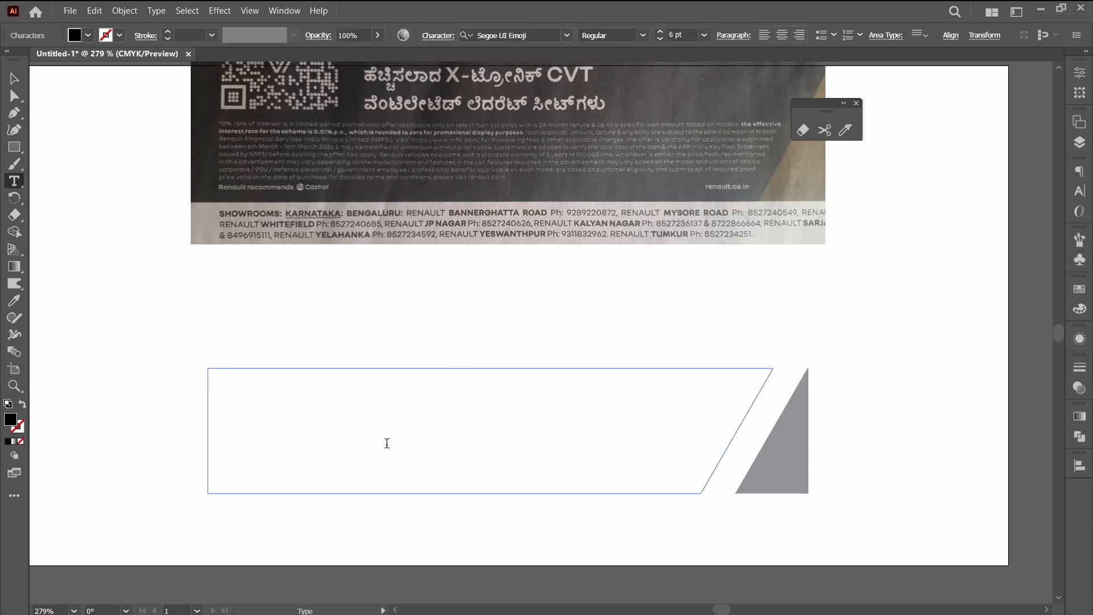
pyautogui.hotkey('ctrl', 'v')
pyautogui.click(531, 34)
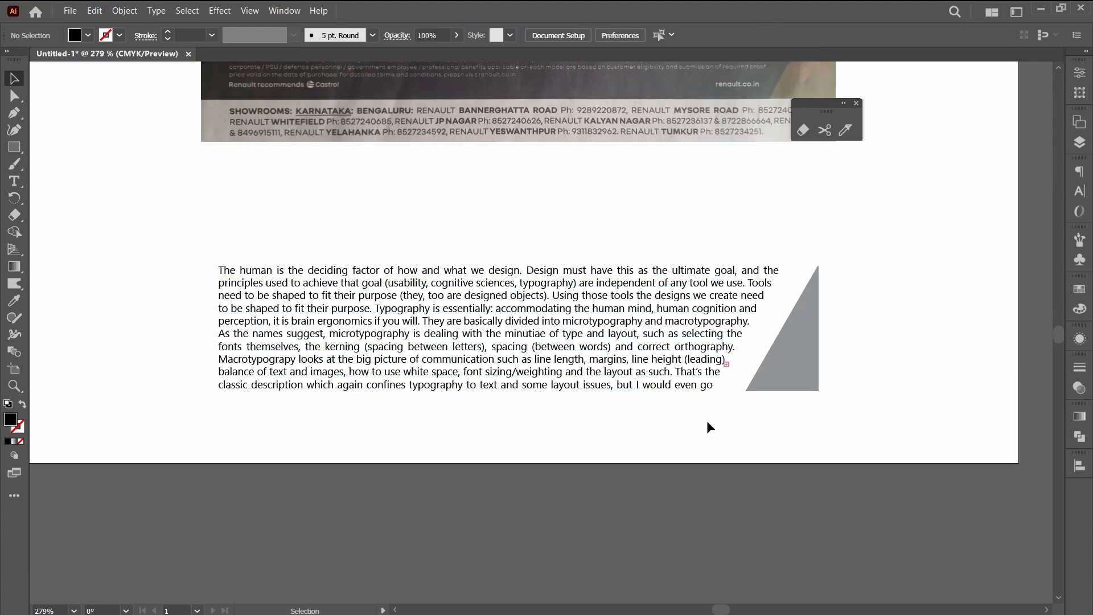
# Draw a background rectangle around the text and triangle, fill it with C=0 M=0 Y=0 K=80 and place it behind them.
pyautogui.press('m')
pyautogui.moveTo(181, 219); pyautogui.dragTo(856, 438)
pyautogui.click(88, 35)
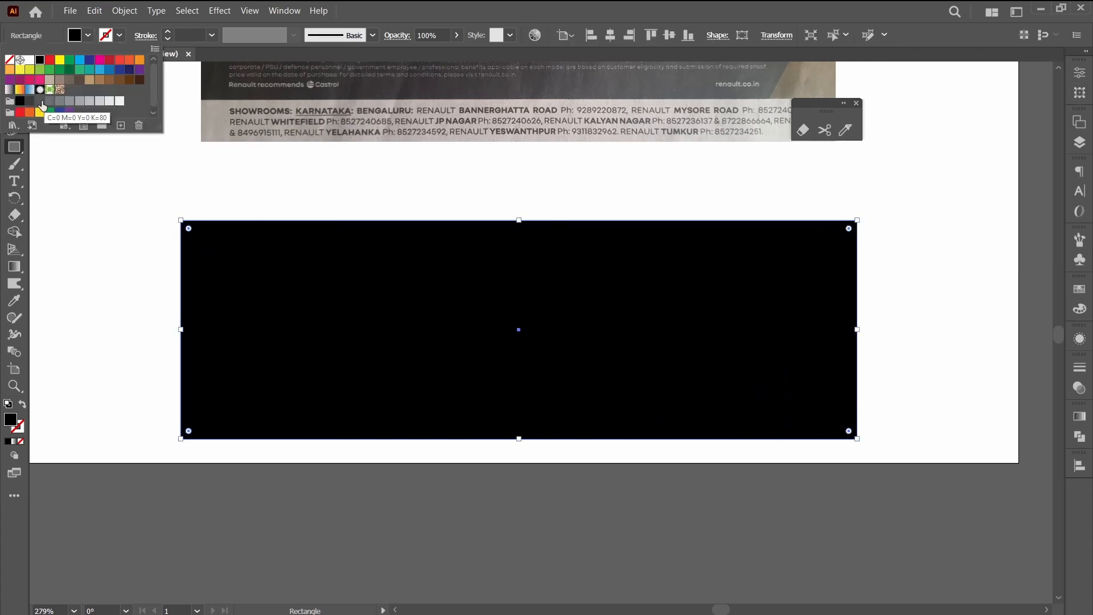
pyautogui.click(38, 104)
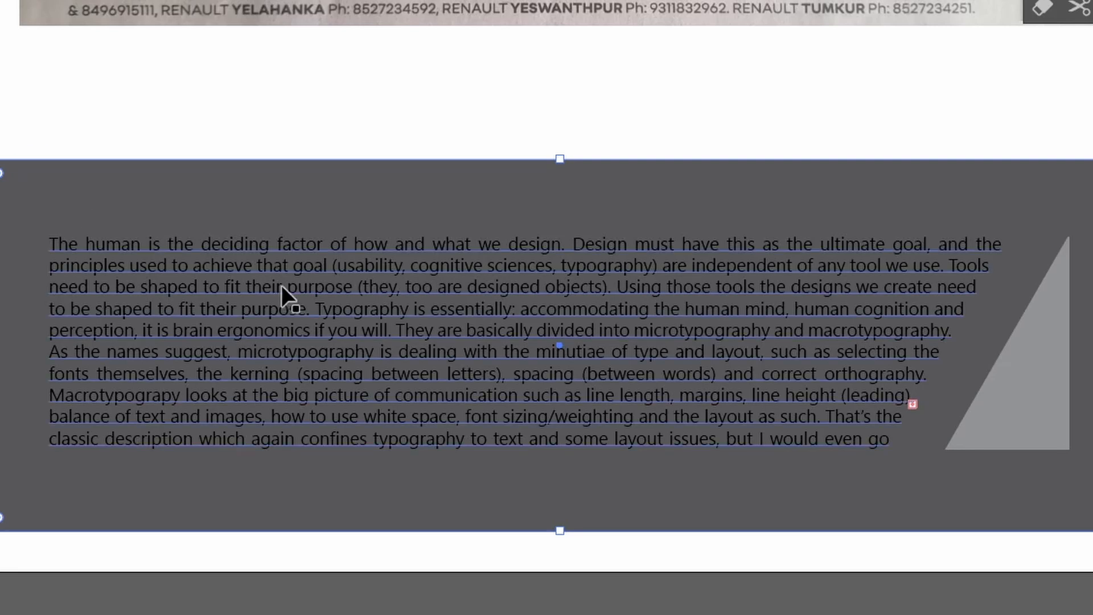
pyautogui.click(287, 284)
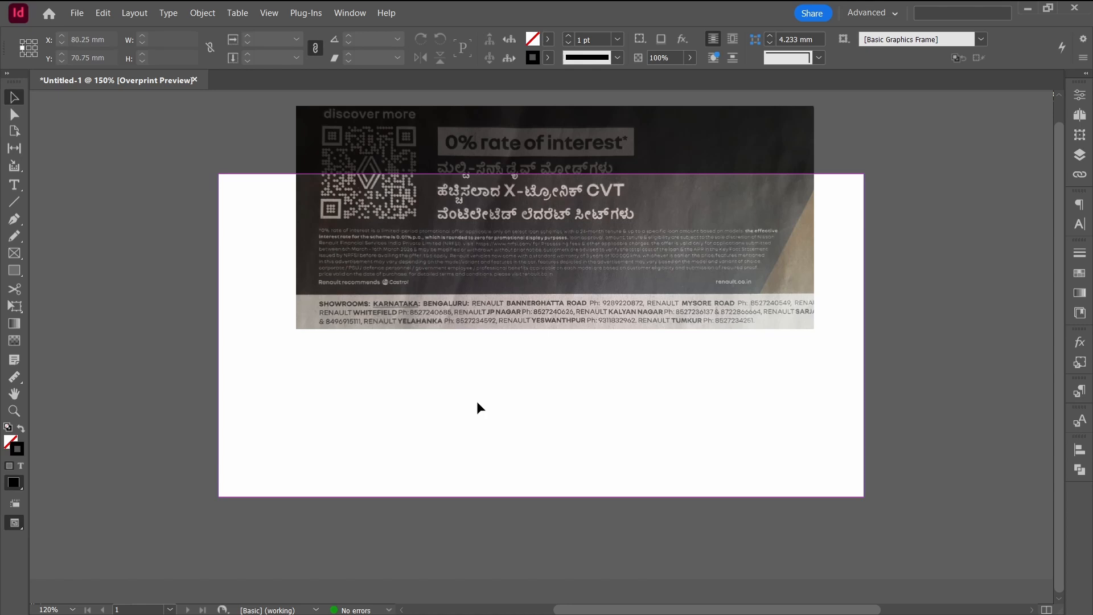
# Draw a 130 × 25 mm rectangle centred horizontally on the page below the advert image.
pyautogui.press('m')
pyautogui.click(392, 362)
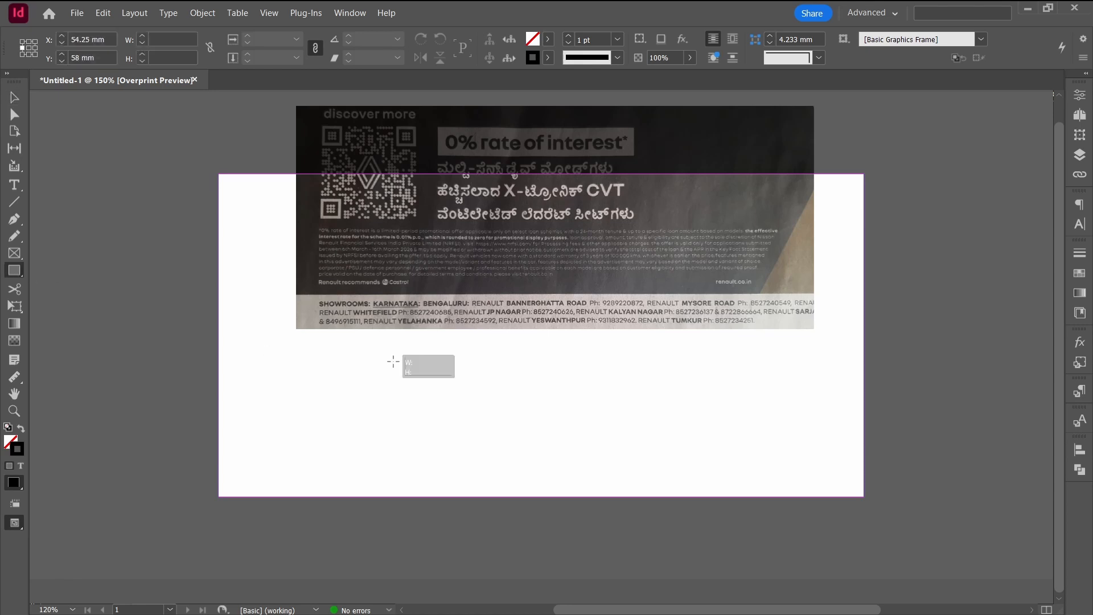
pyautogui.write('130')
pyautogui.press('Tab')
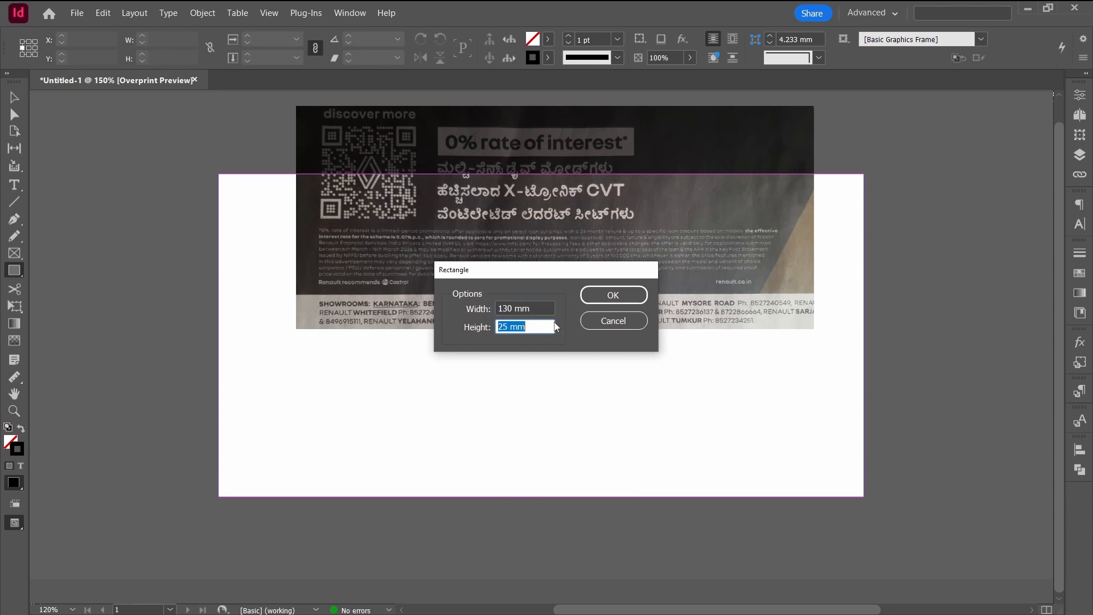
pyautogui.press('Return')
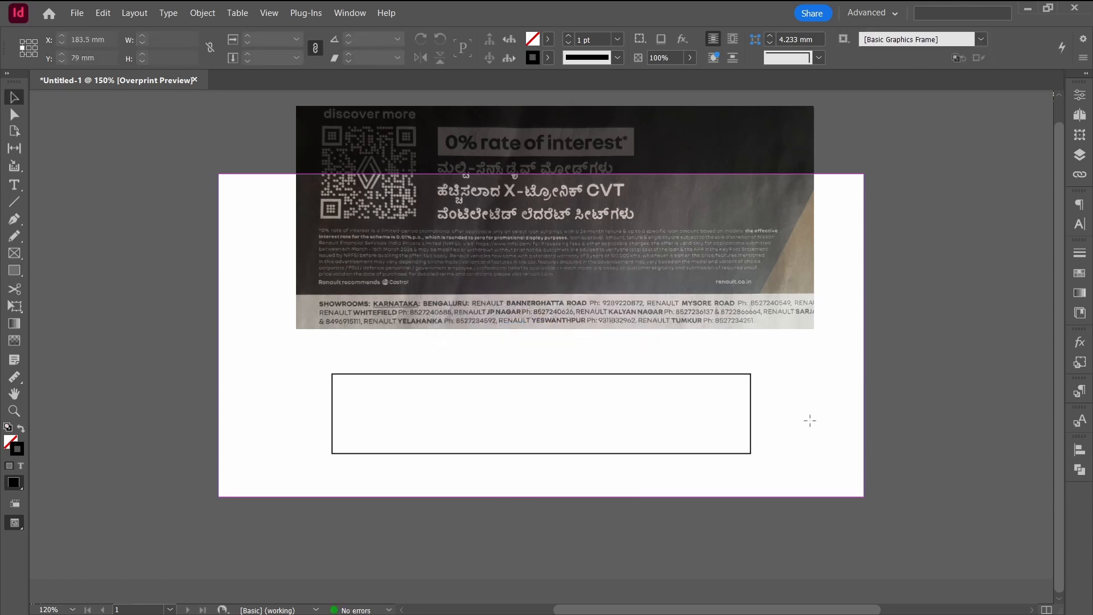
# Draw a narrow upright rectangle about 5 × 39 mm beside the large one and rotate it -30°.
pyautogui.moveTo(783, 347); pyautogui.dragTo(800, 474)
pyautogui.click(373, 41)
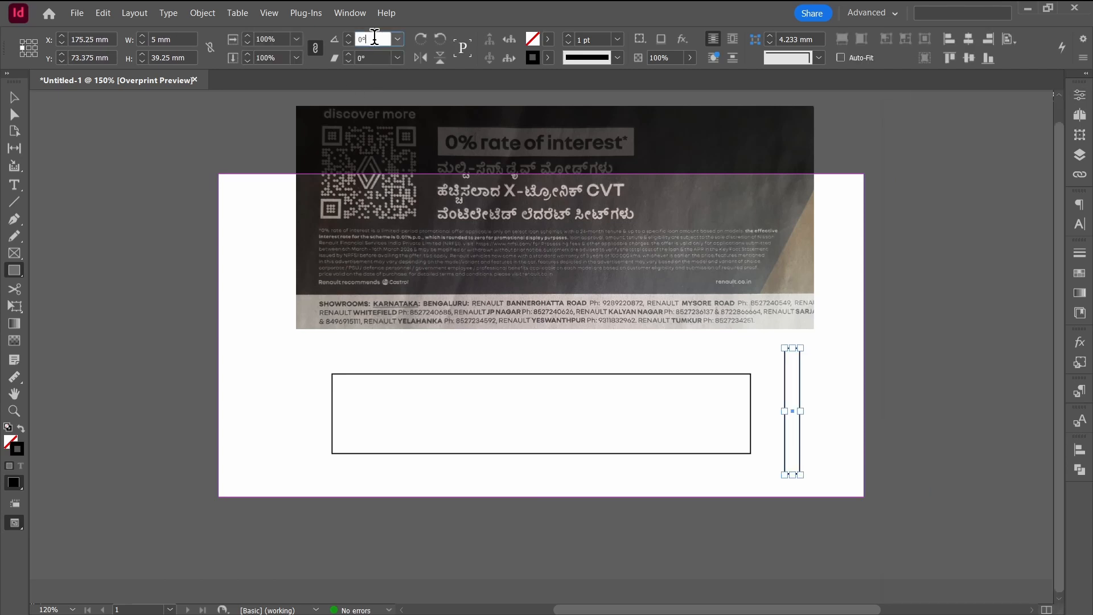
pyautogui.write('-30')
pyautogui.press('Return')
# Move the slanted rectangle across the large rectangle's right end, meeting its upper-right corner, and subtract it from the large rectangle.
pyautogui.press('v')
pyautogui.moveTo(784, 449); pyautogui.dragTo(713, 451)
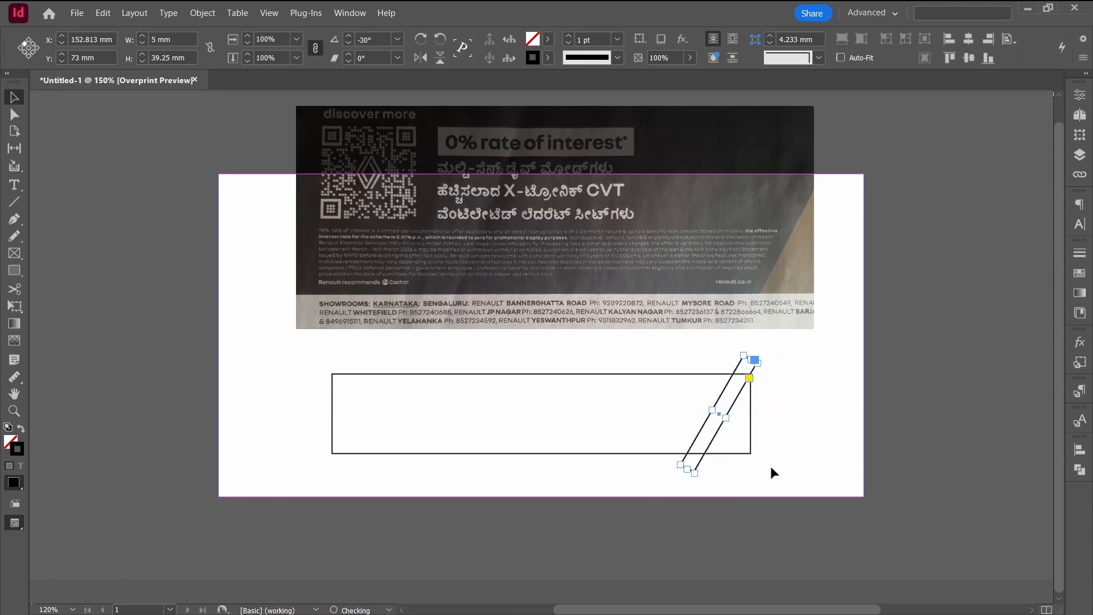
pyautogui.moveTo(773, 470); pyautogui.dragTo(695, 446)
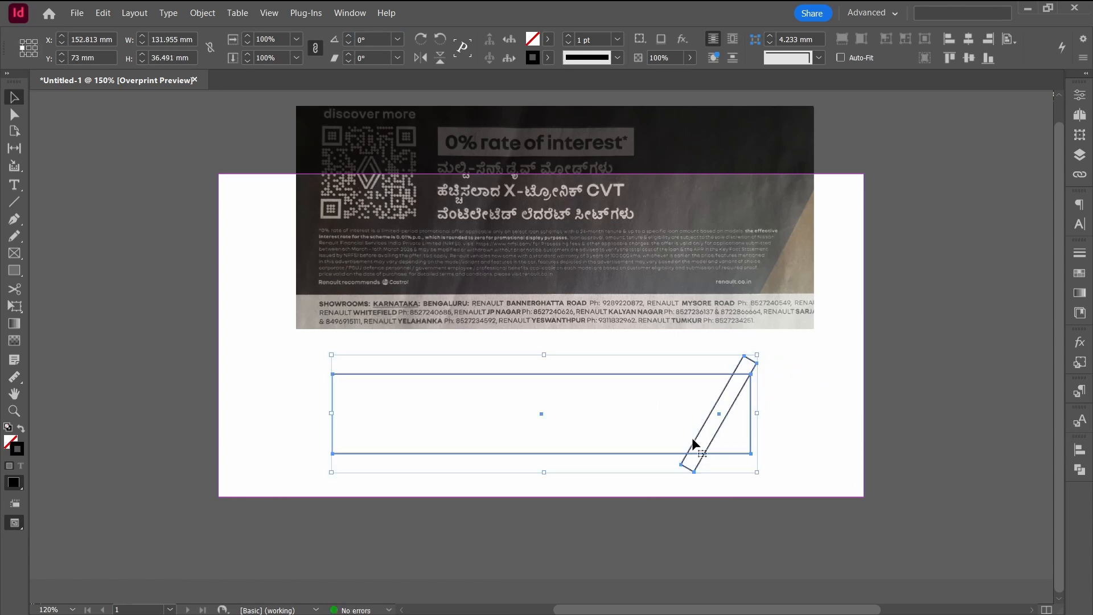
pyautogui.click(1079, 469)
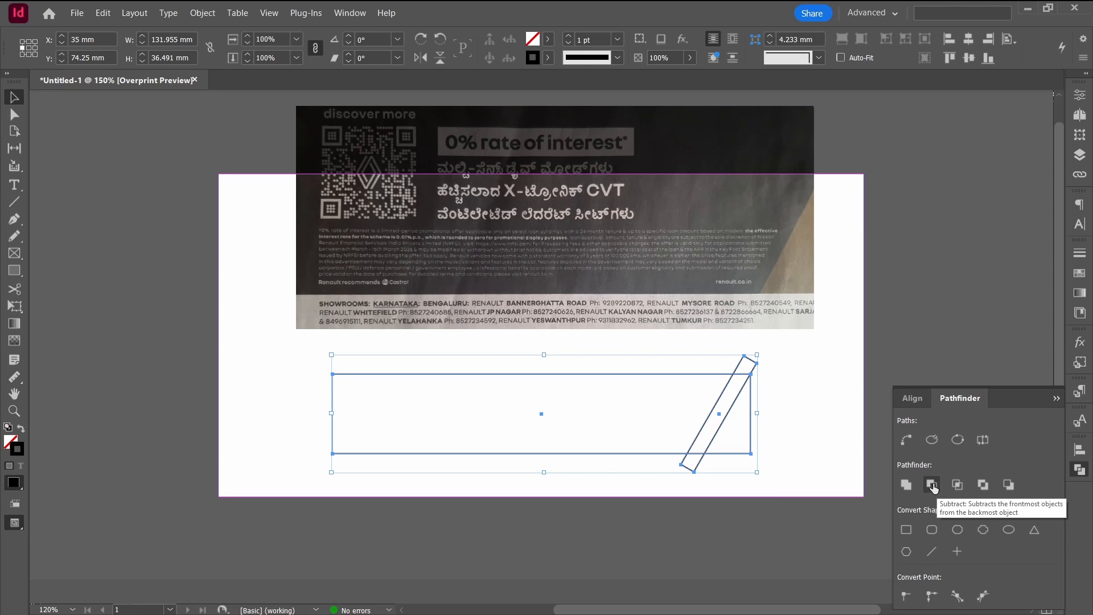
pyautogui.click(931, 485)
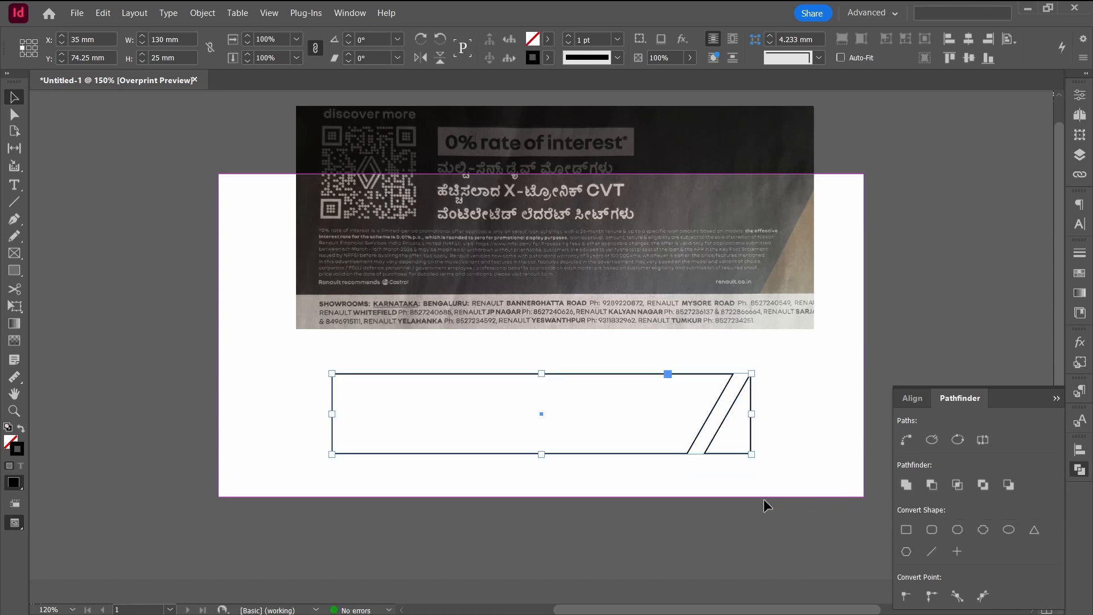
pyautogui.click(770, 473)
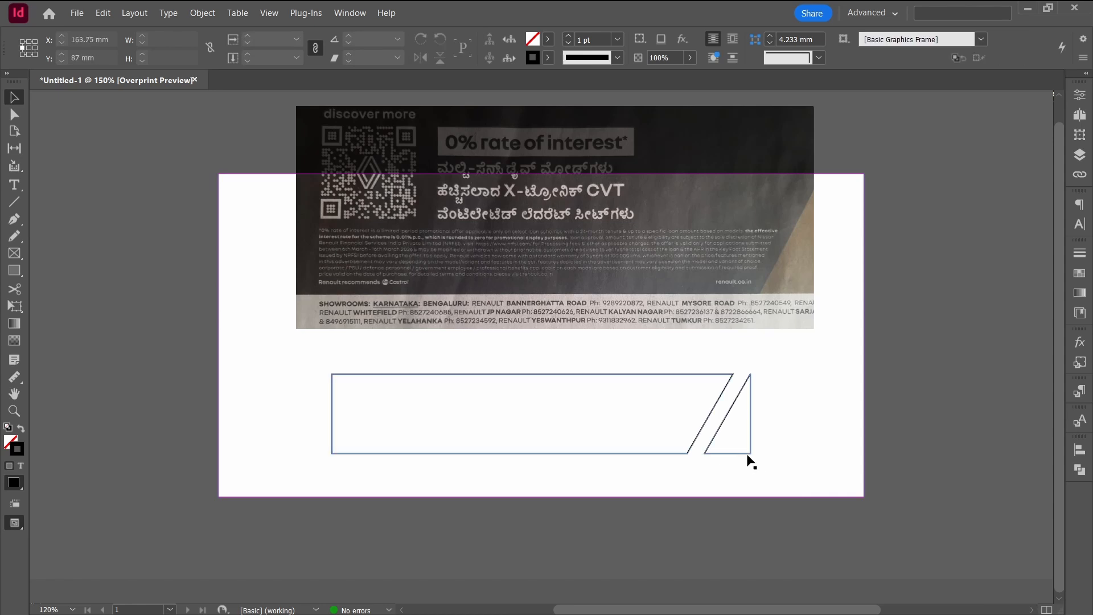
# Separate the triangle from the slanted frame by cutting its three corner points and pasting the piece in place.
pyautogui.press('a')
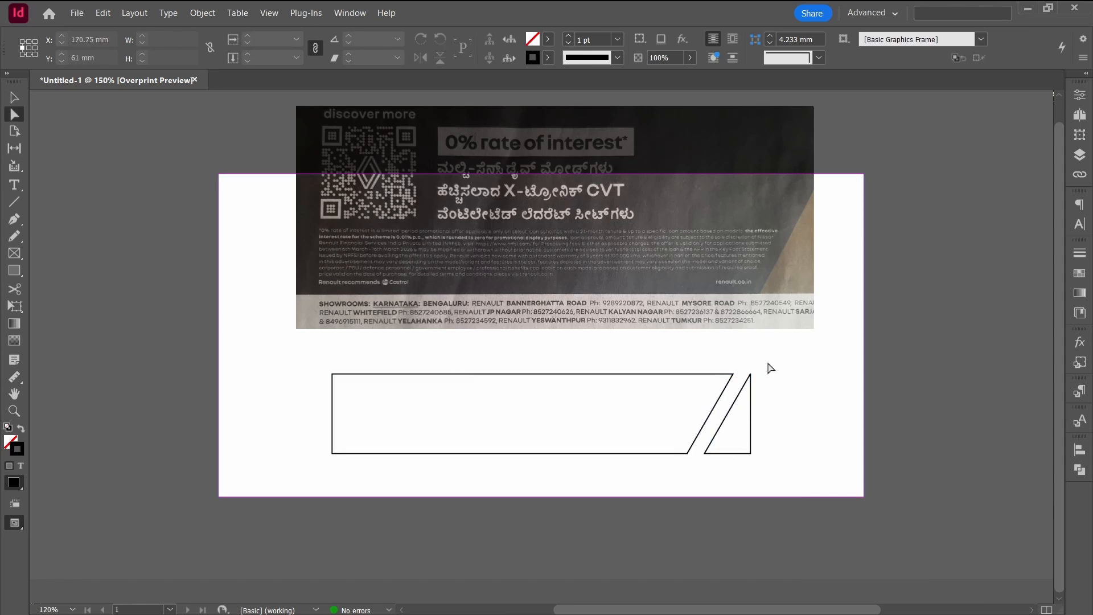
pyautogui.moveTo(755, 357); pyautogui.dragTo(745, 384)
pyautogui.moveTo(957, 330); pyautogui.dragTo(958, 333)
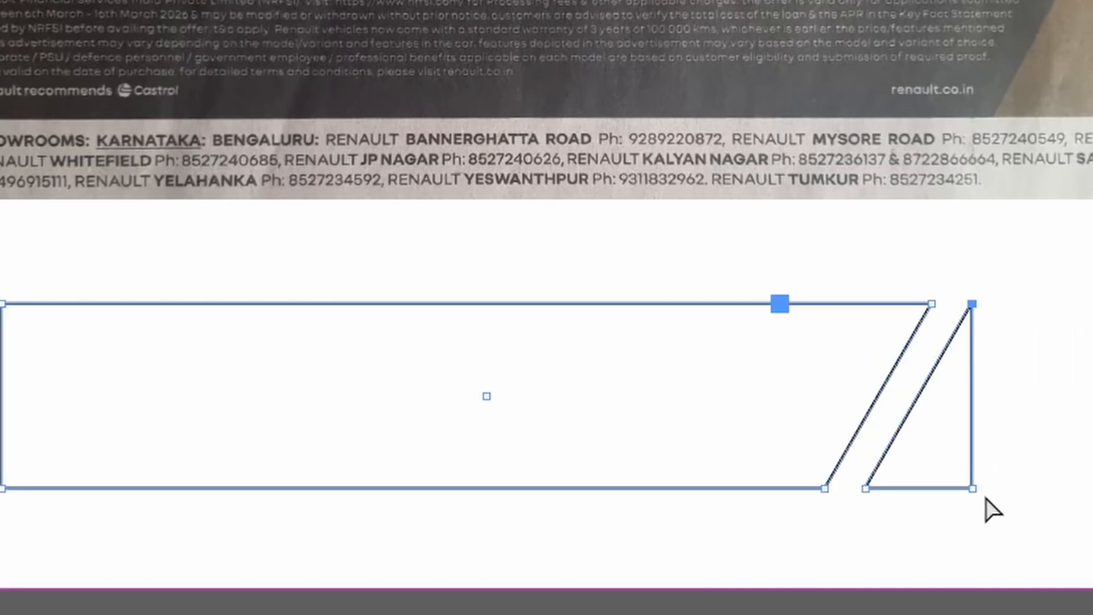
pyautogui.moveTo(987, 510); pyautogui.dragTo(963, 481)
pyautogui.moveTo(879, 501); pyautogui.dragTo(860, 475)
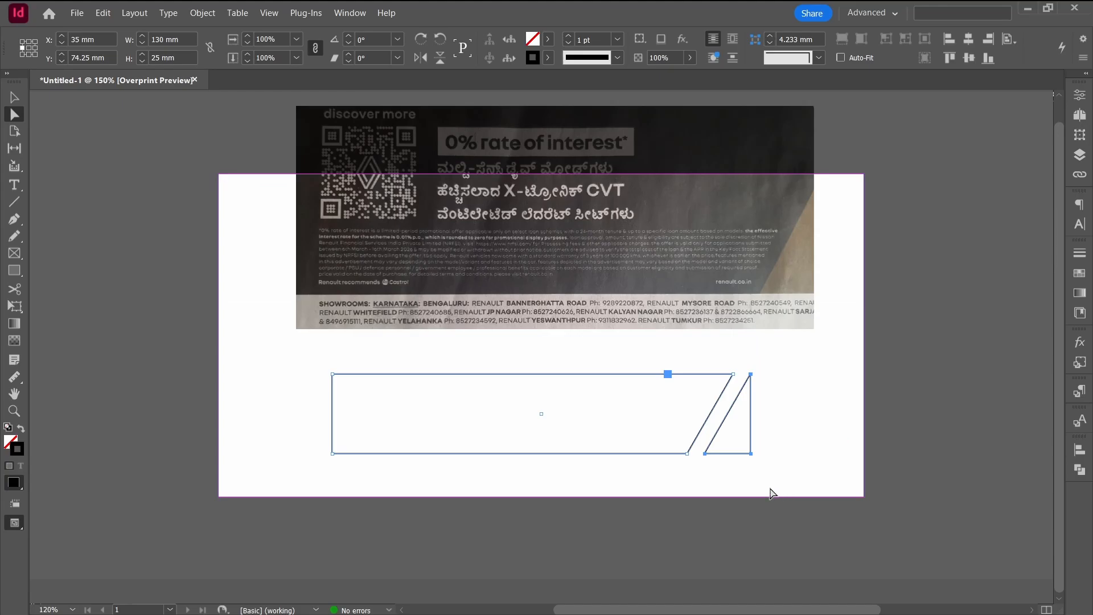
pyautogui.press('Delete')
pyautogui.click(792, 465)
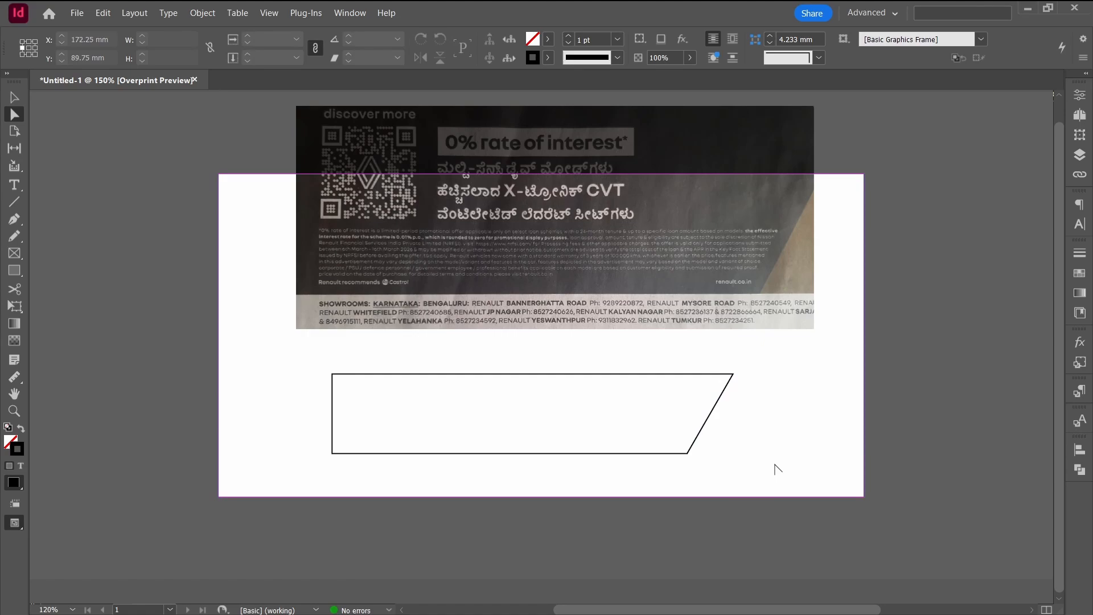
pyautogui.click(103, 13)
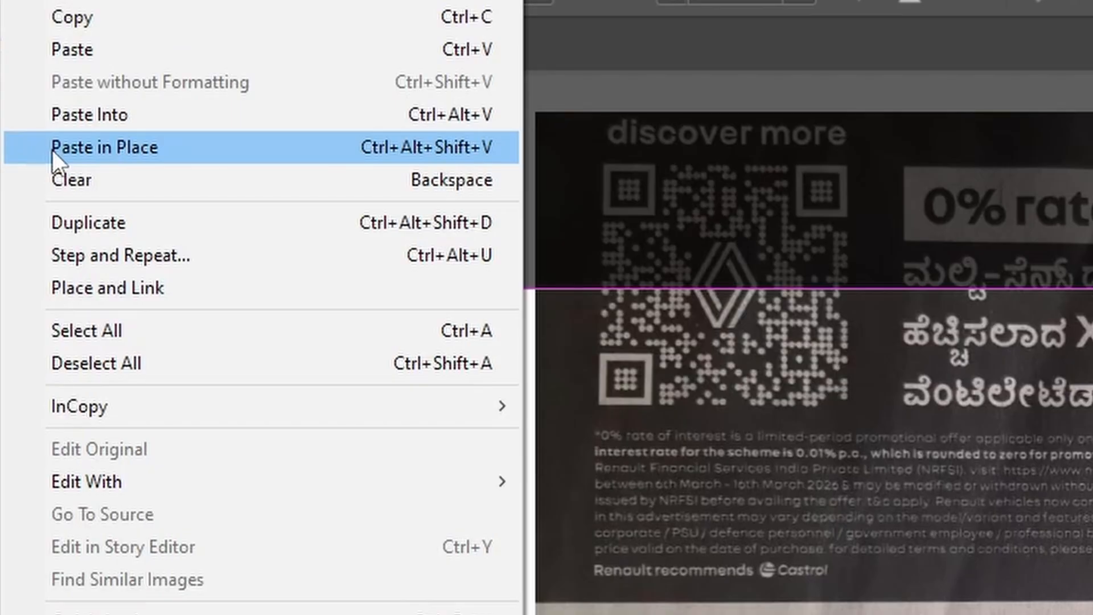
pyautogui.click(52, 150)
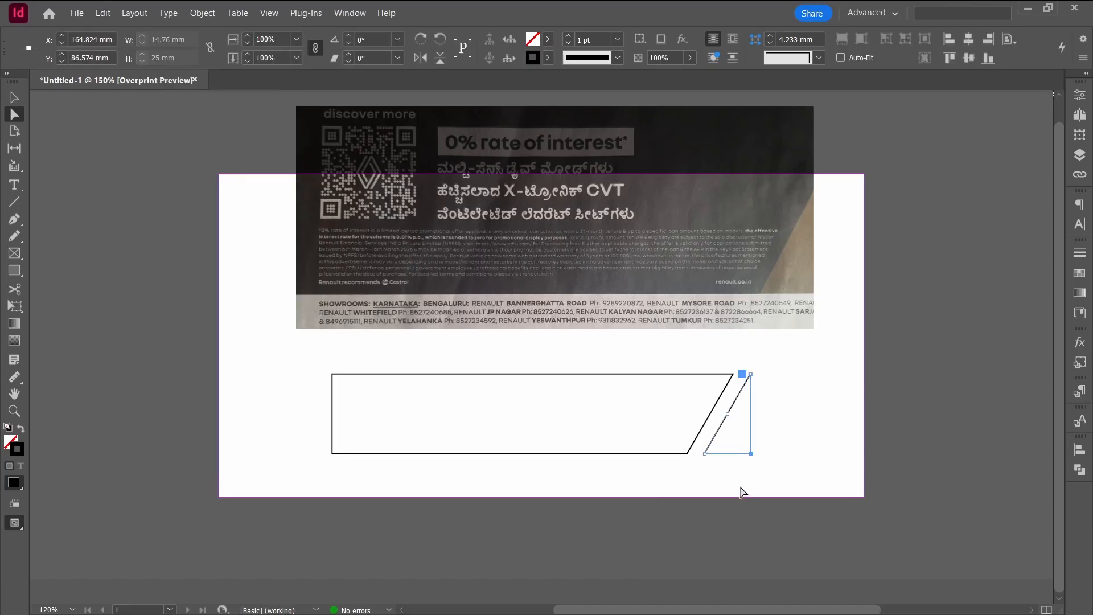
# Swap the triangle's outline and fill so it is filled with black, and set its fill tint to 40%.
pyautogui.hotkey('shift', 'x')
pyautogui.press('F5')
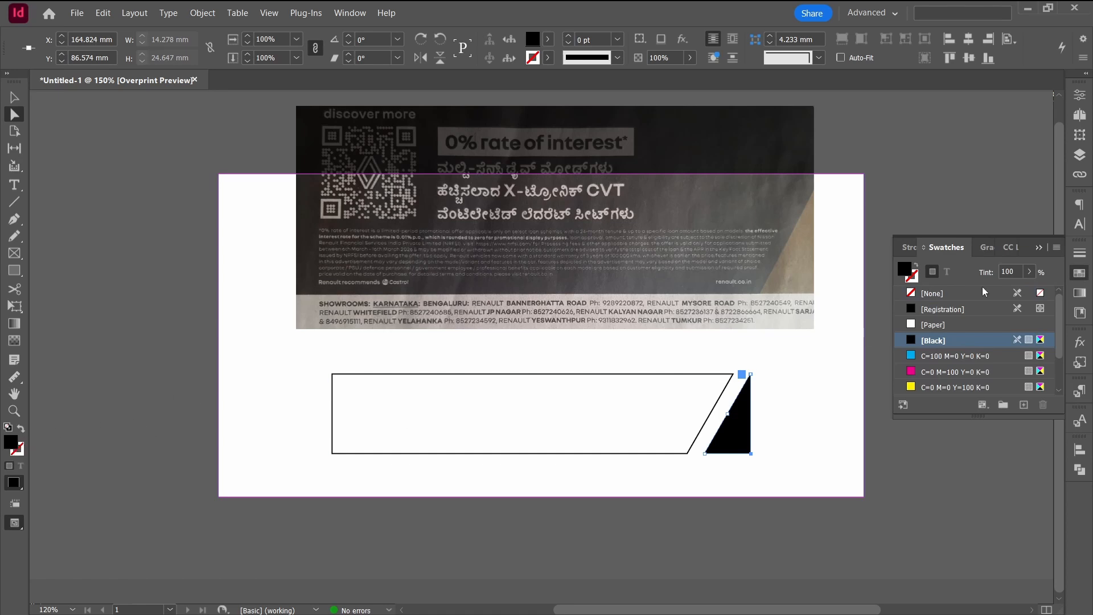
pyautogui.click(1015, 271)
pyautogui.moveTo(1015, 270); pyautogui.dragTo(969, 278)
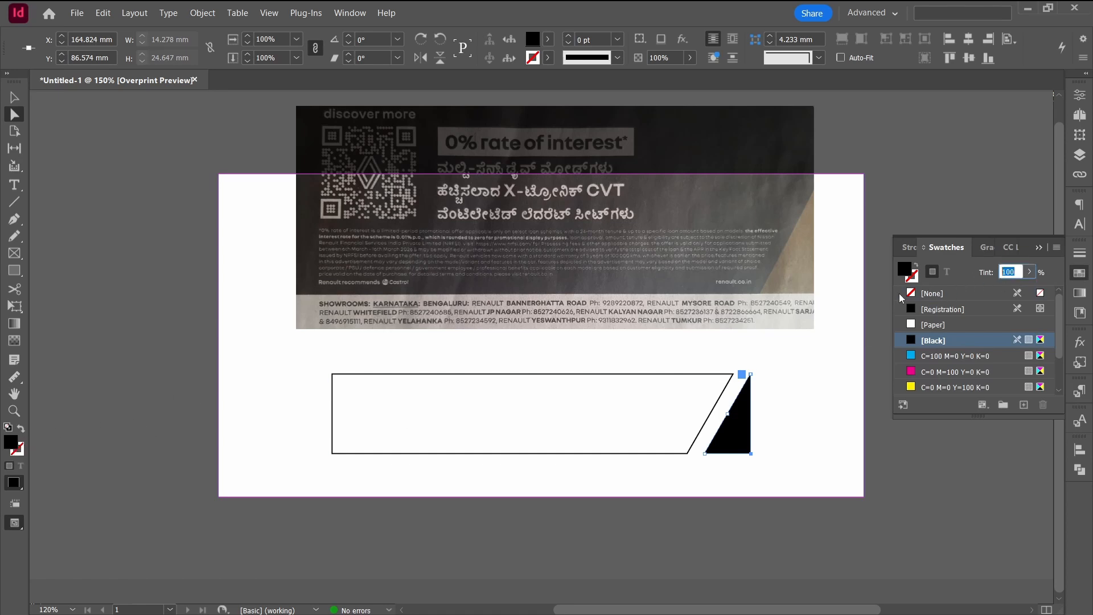
pyautogui.write('40')
pyautogui.click(509, 444)
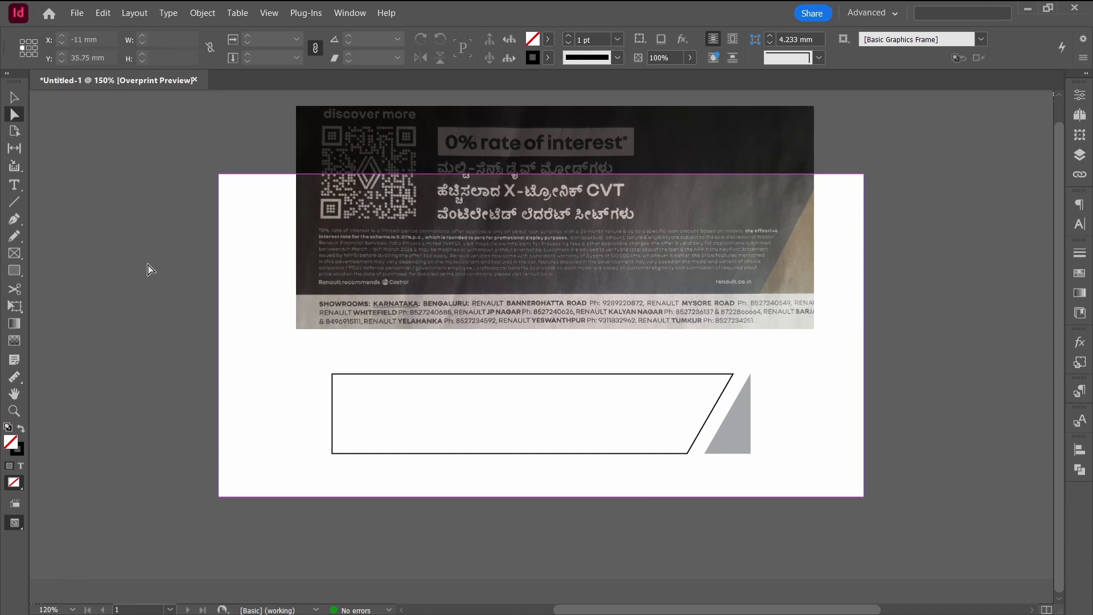
# Paste the copied paragraph into the slanted frame and set all of its text to 6 pt.
pyautogui.press('t')
pyautogui.click(474, 403)
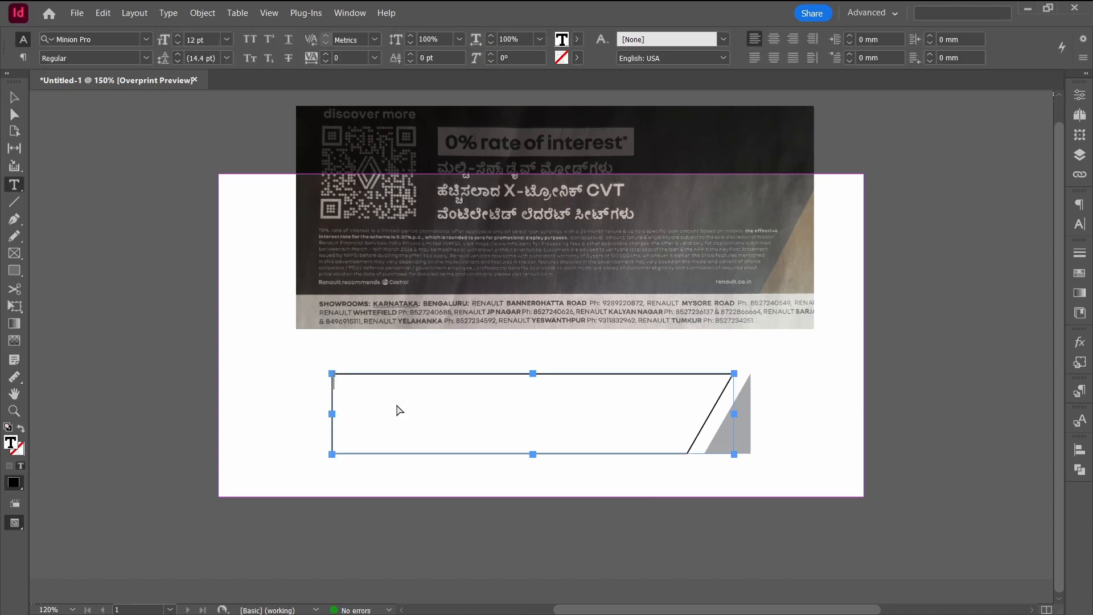
pyautogui.hotkey('ctrl', 'v')
pyautogui.hotkey('ctrl', 'a')
pyautogui.hotkey('ctrl', 't')
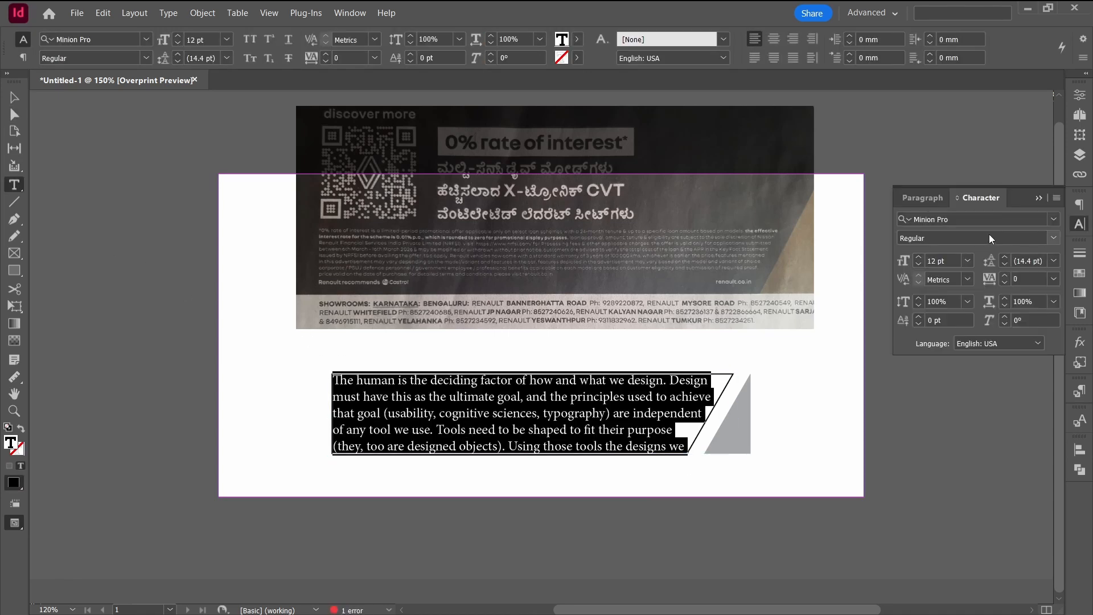
pyautogui.click(951, 262)
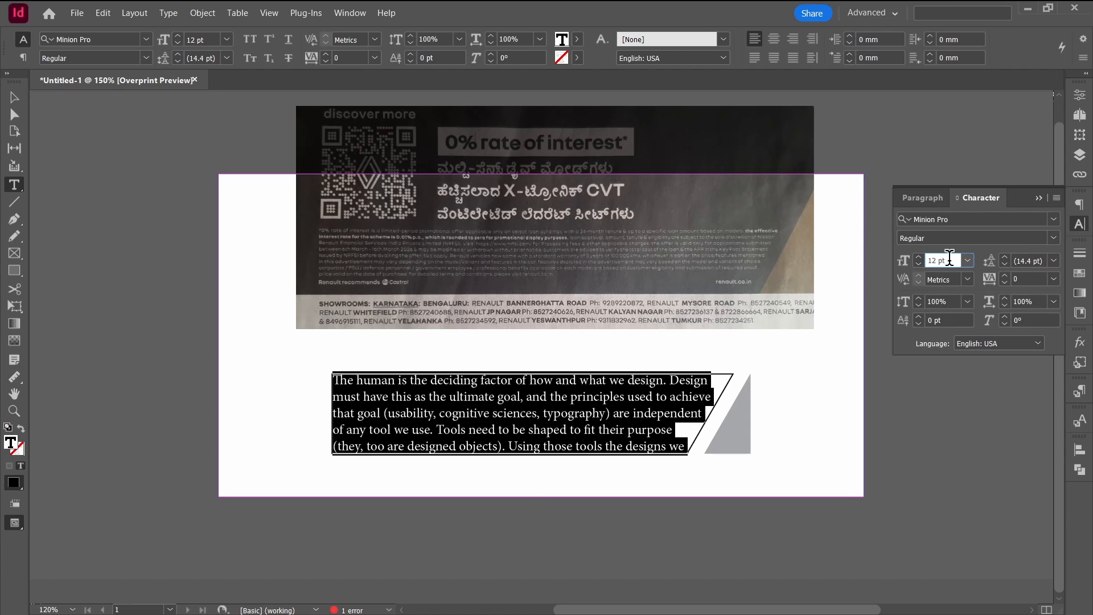
pyautogui.write('6')
pyautogui.press('Return')
# Justify the paragraph with the last line aligned left and remove the slanted frame's outline.
pyautogui.click(925, 199)
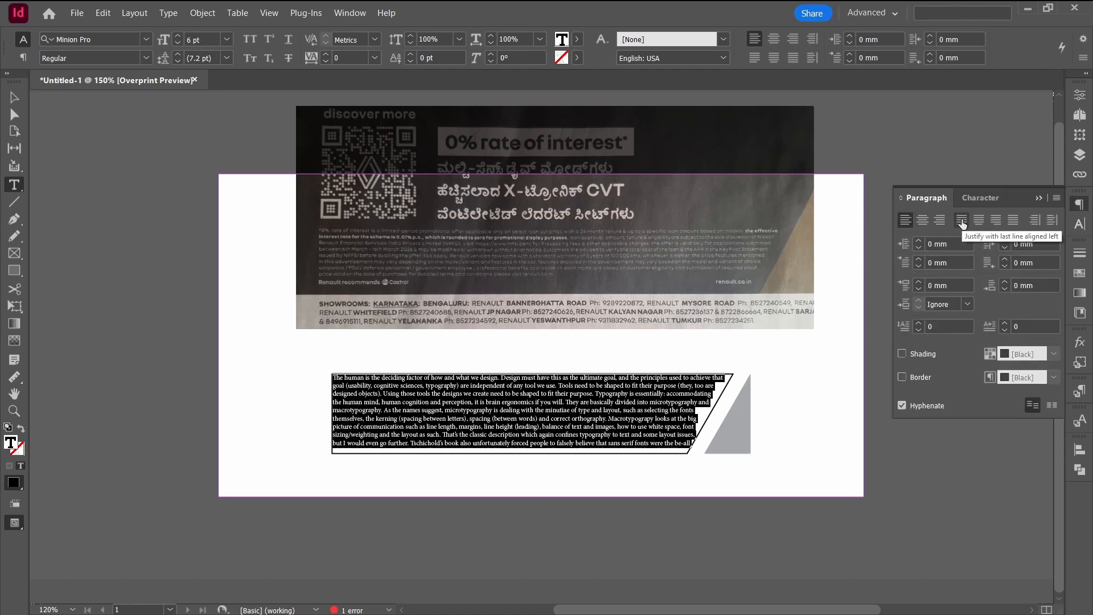
pyautogui.click(961, 221)
pyautogui.press('Escape')
pyautogui.moveTo(400, 455); pyautogui.dragTo(397, 493)
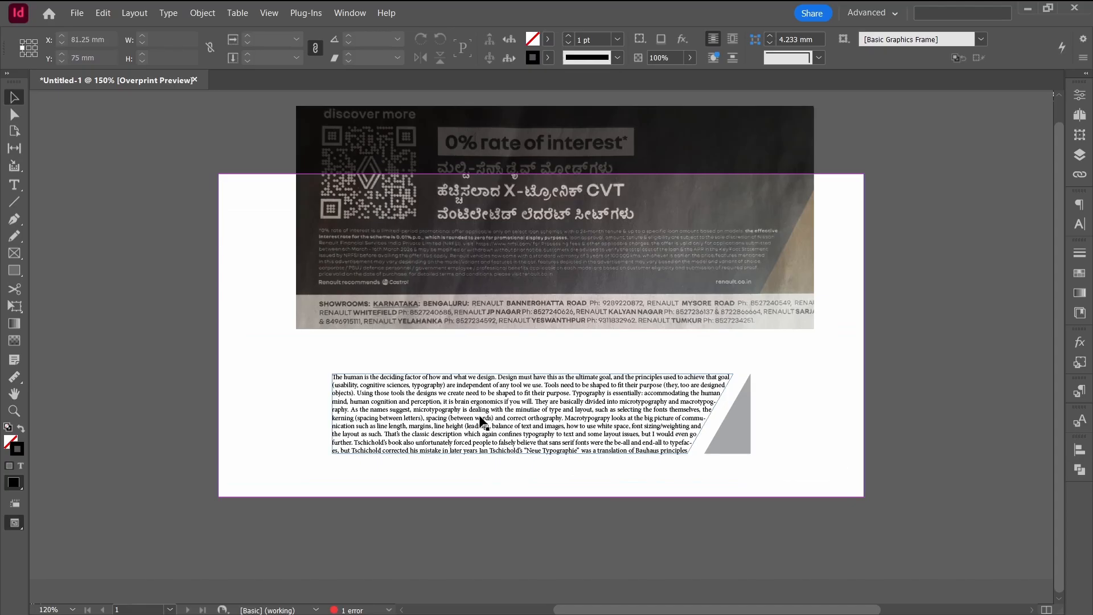
# Set the tint of the slanted frame's text colour to 40% and group the frame with the triangle.
pyautogui.click(484, 419)
pyautogui.click(1079, 273)
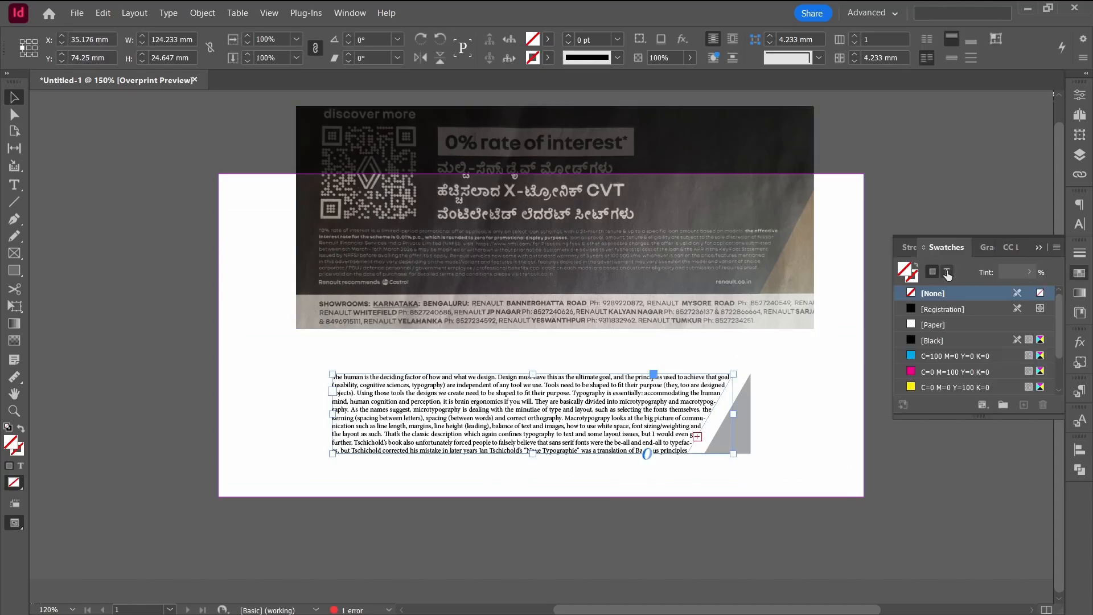
pyautogui.click(947, 272)
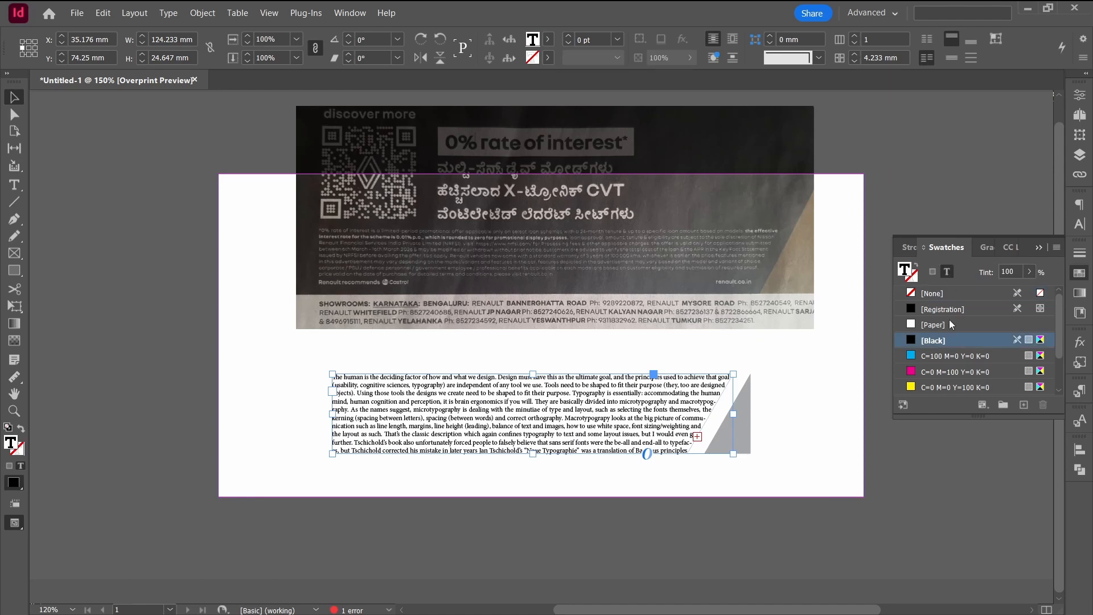
pyautogui.click(1008, 272)
pyautogui.write('40')
pyautogui.moveTo(312, 360); pyautogui.dragTo(796, 502)
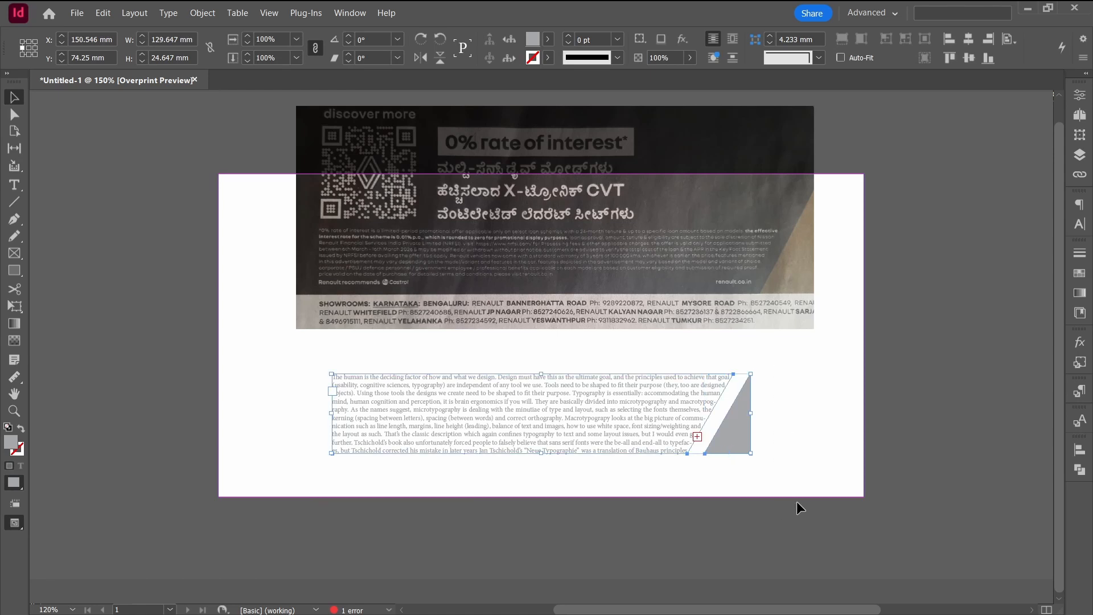
pyautogui.hotkey('ctrl', 'g')
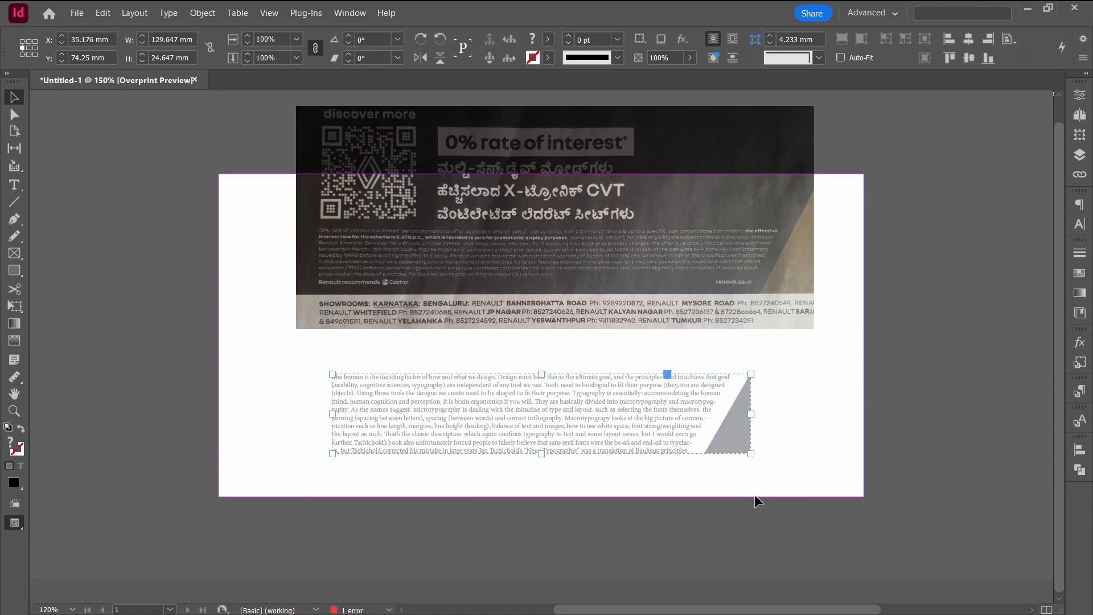
# Draw a rectangle about 143 × 37.5 mm around the text and triangle and fill it with [Black].
pyautogui.press('m')
pyautogui.moveTo(312, 351); pyautogui.dragTo(775, 473)
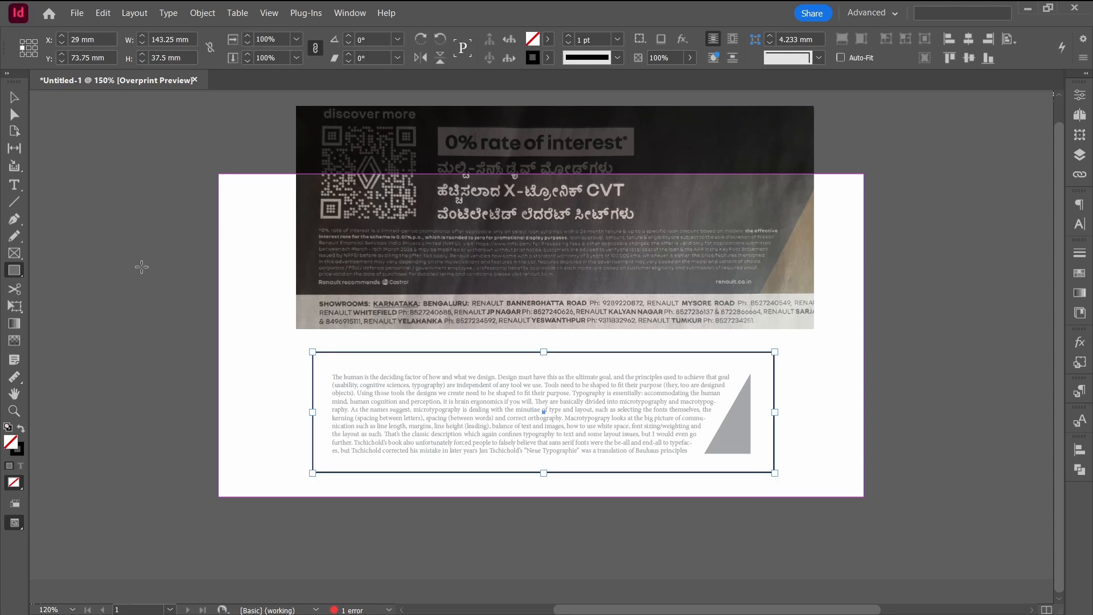
pyautogui.click(1077, 275)
pyautogui.click(973, 341)
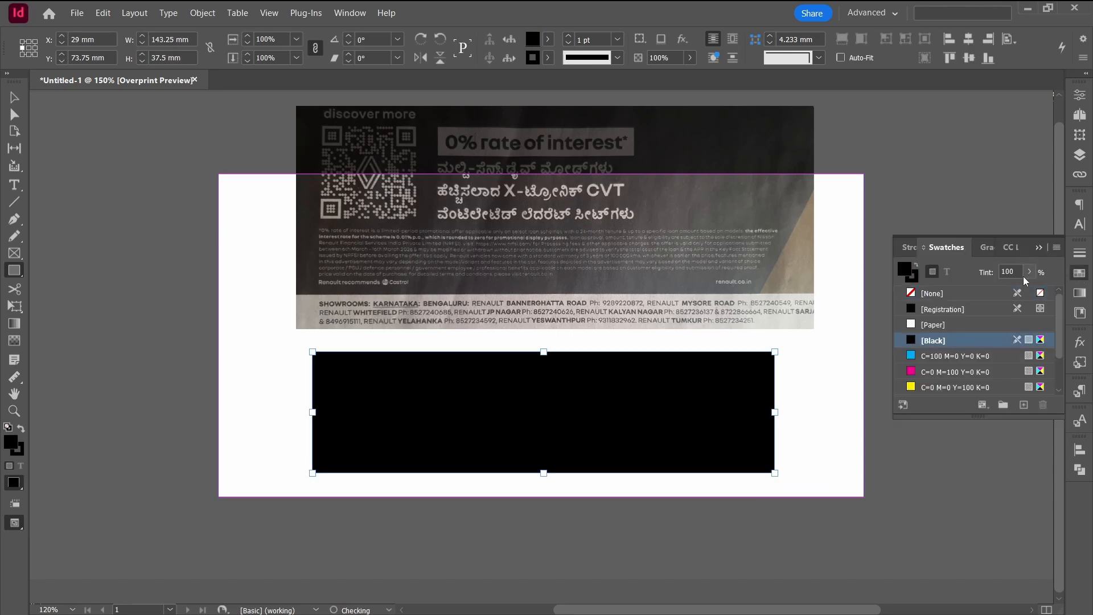
# Set the surrounding rectangle's fill tint to 60% and remove its outline.
pyautogui.click(1010, 272)
pyautogui.write('6')
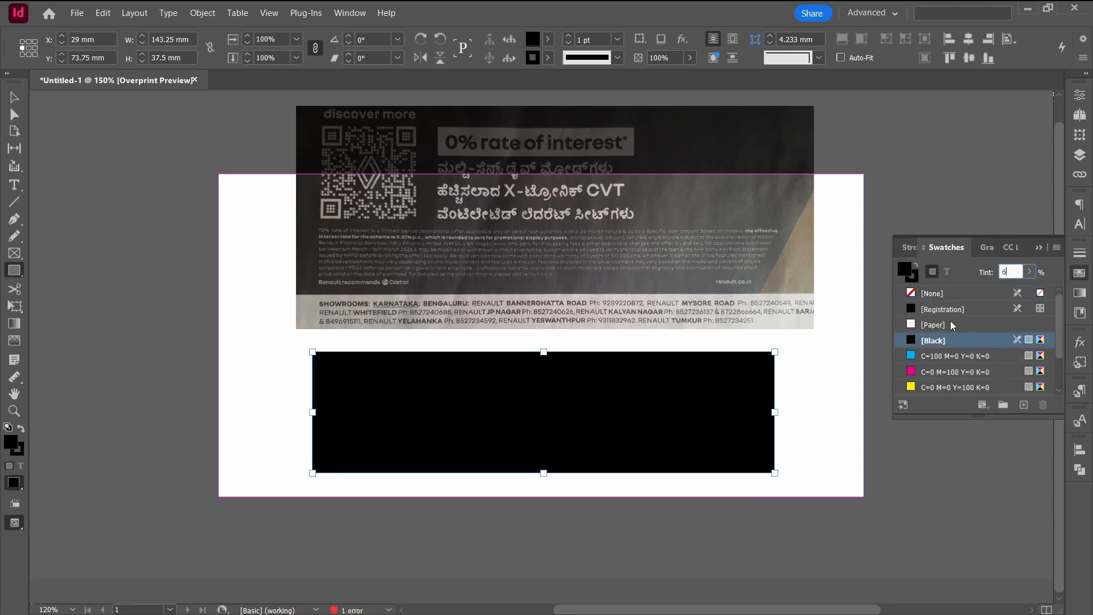
pyautogui.write('0')
pyautogui.press('Return')
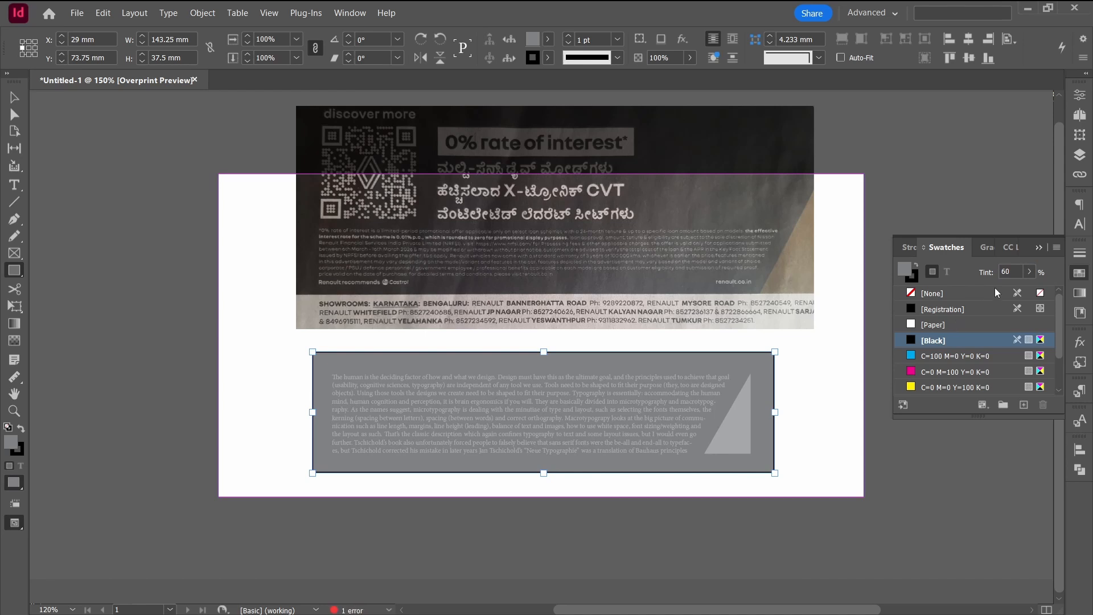
pyautogui.press('x')
pyautogui.press('/')
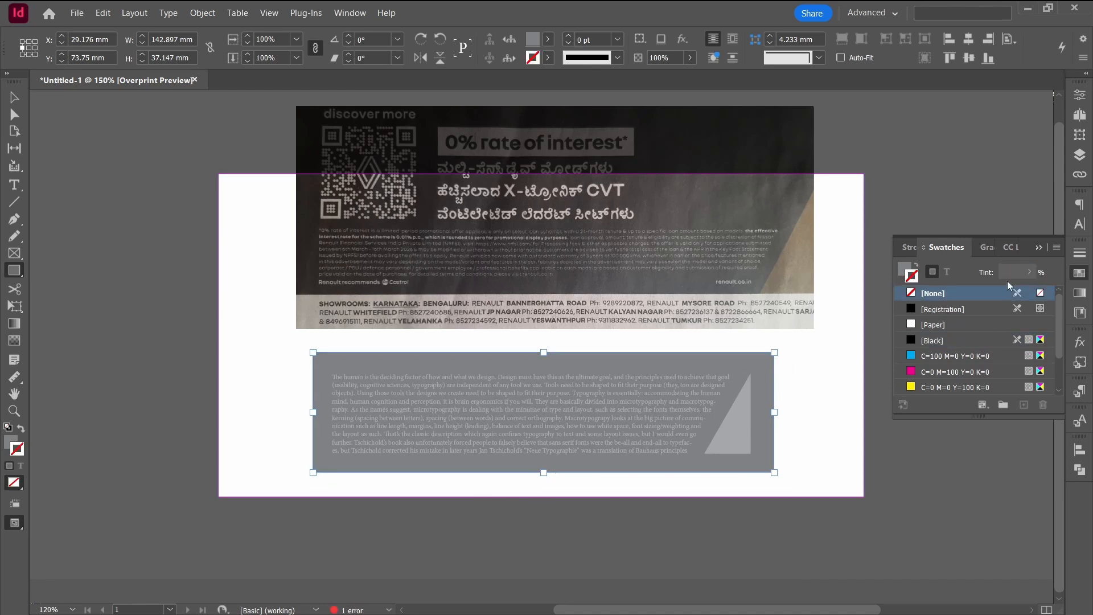
# Darken the surrounding rectangle's fill to an 80% tint.
pyautogui.press('x')
pyautogui.click(986, 272)
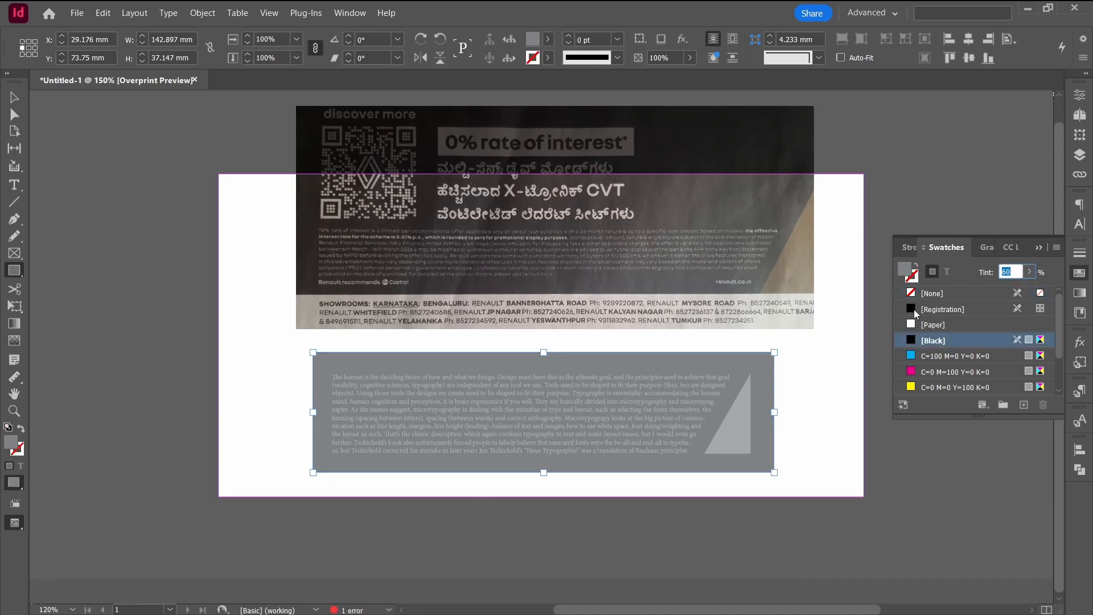
pyautogui.write('80')
pyautogui.press('Return')
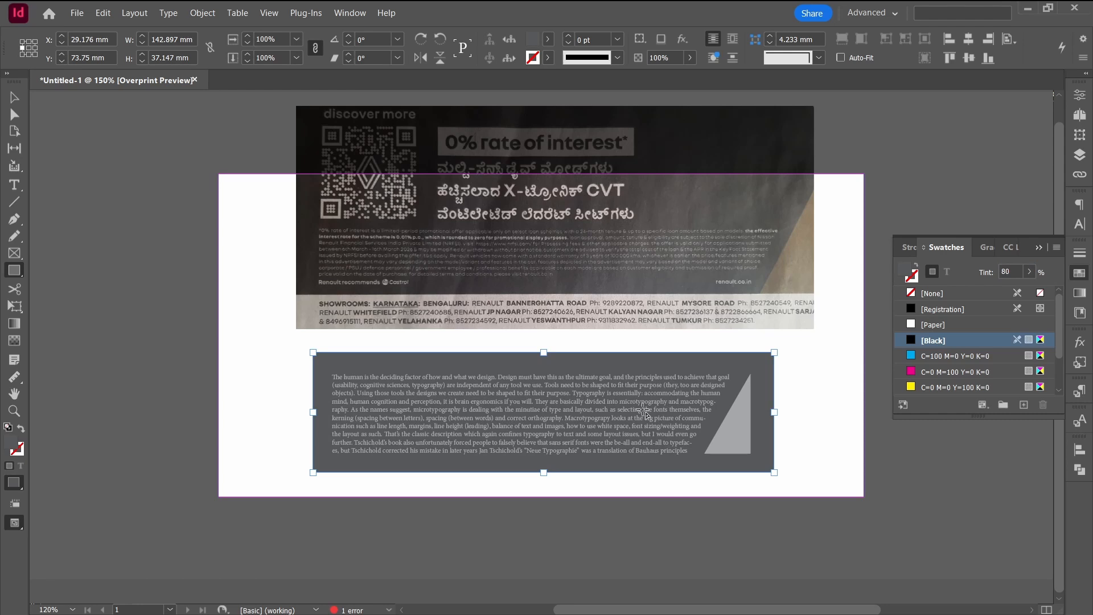
pyautogui.hotkey('ctrl', '=')
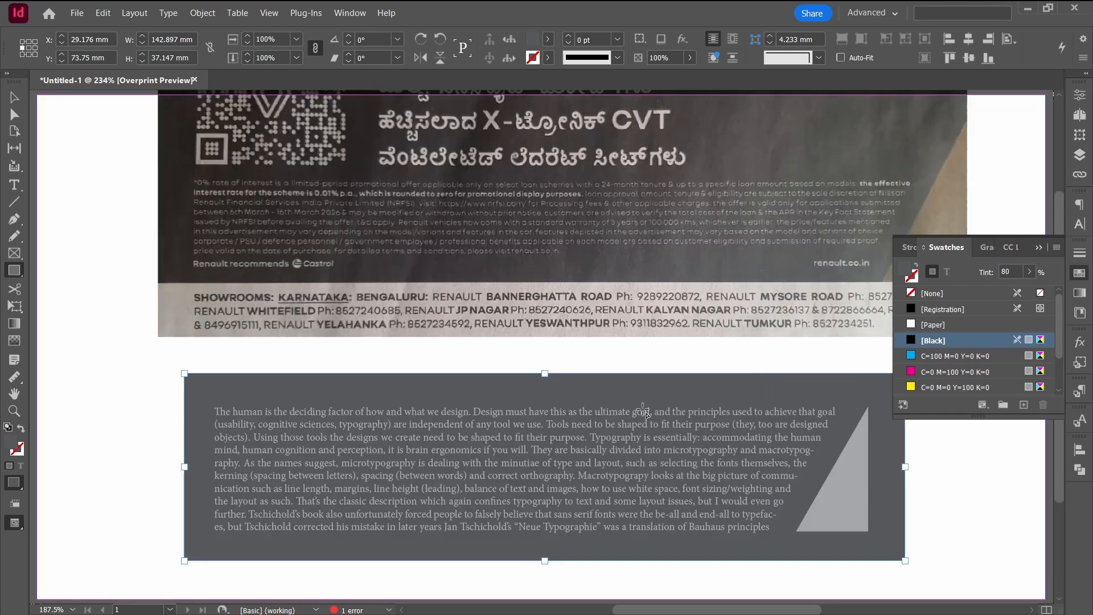
pyautogui.hotkey('ctrl', 'a')
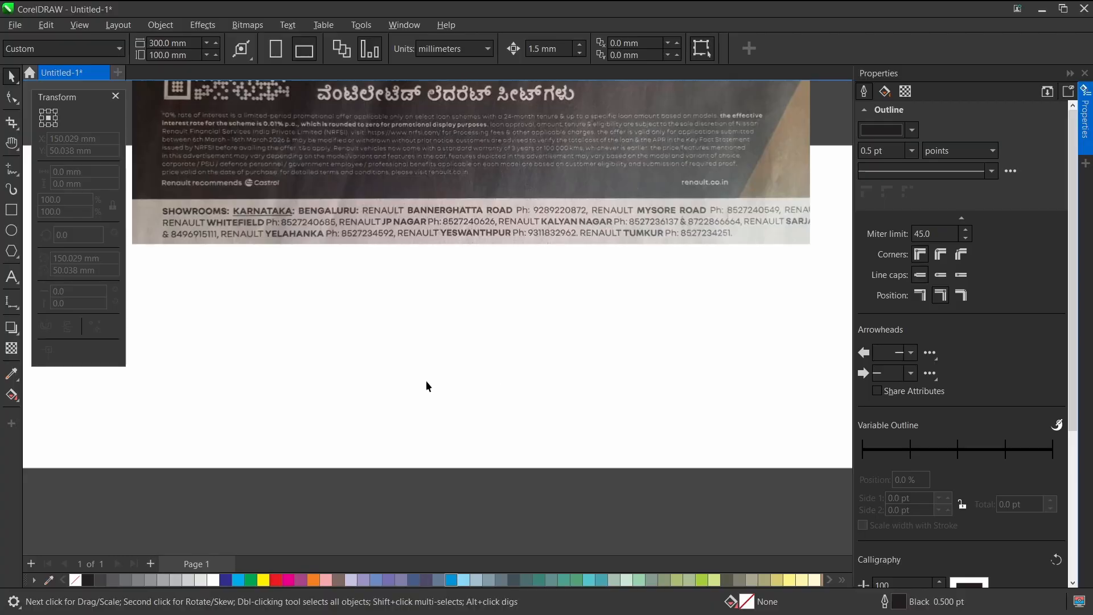
# In CorelDRAW, draw a rectangle about 155 × 31 mm below the advert image and a narrow upright one about 5 × 45 mm beside it.
pyautogui.press('F6')
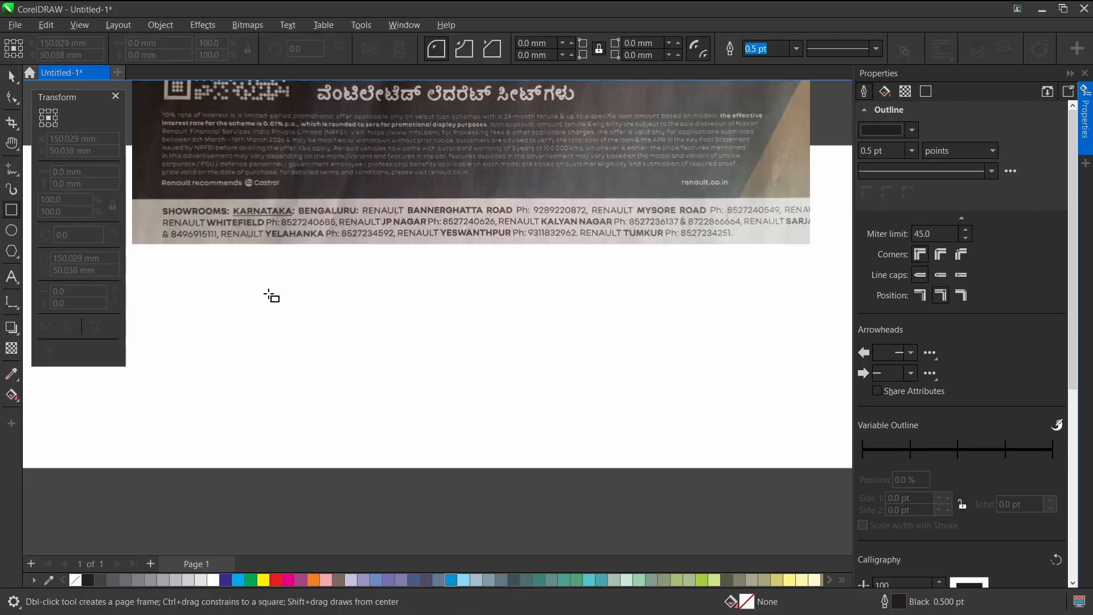
pyautogui.moveTo(236, 281); pyautogui.dragTo(737, 383)
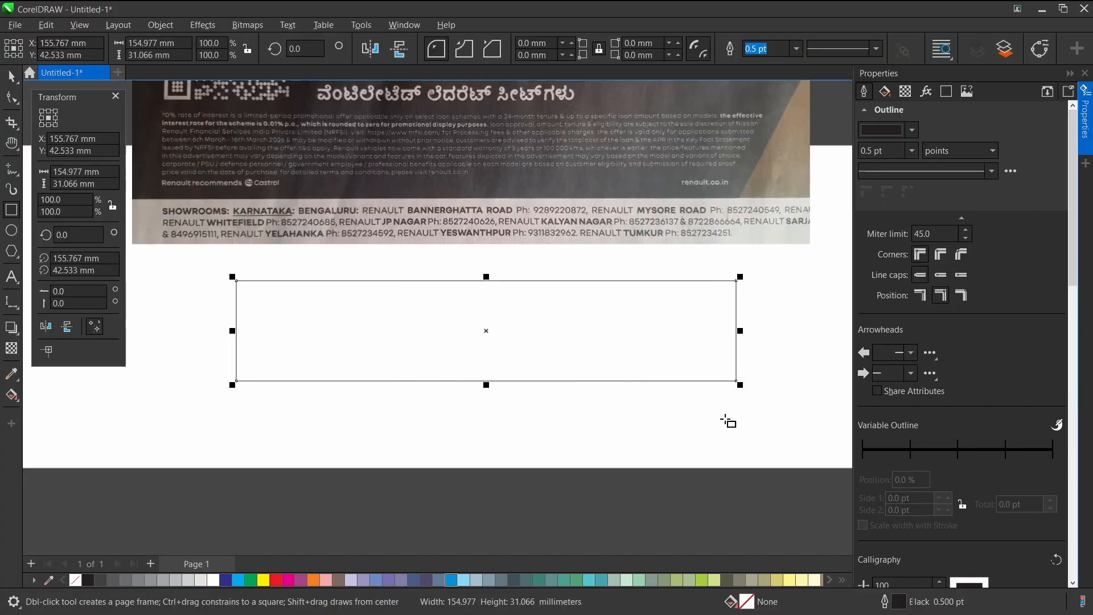
pyautogui.moveTo(775, 271); pyautogui.dragTo(791, 417)
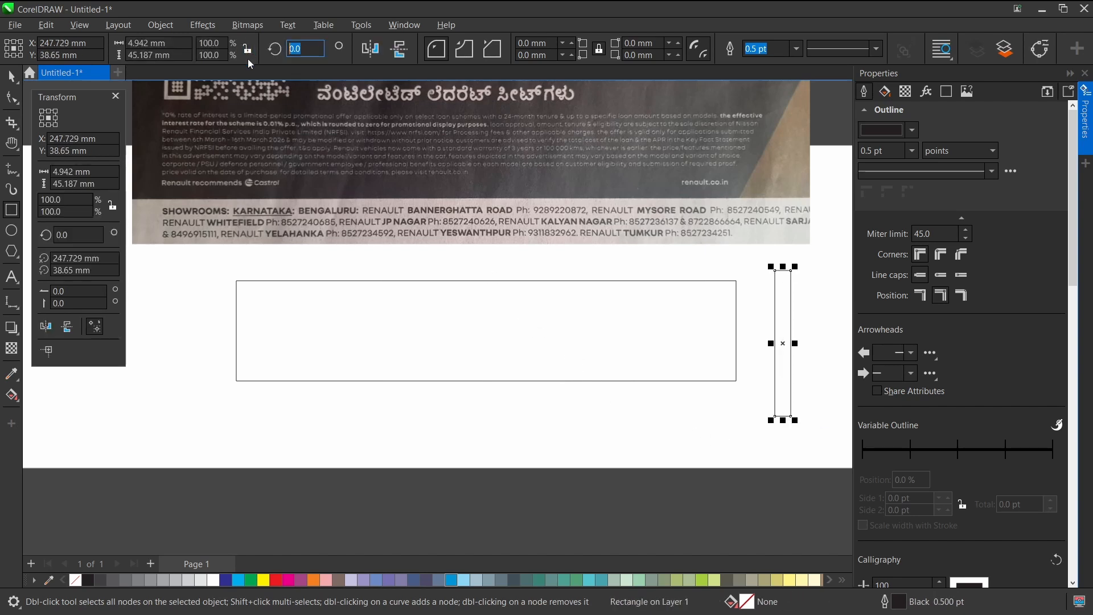
# Rotate the narrow rectangle 30° and mirror it horizontally, placing it across the large rectangle's right end at the upper-right corner.
pyautogui.write('150')
pyautogui.press('Return')
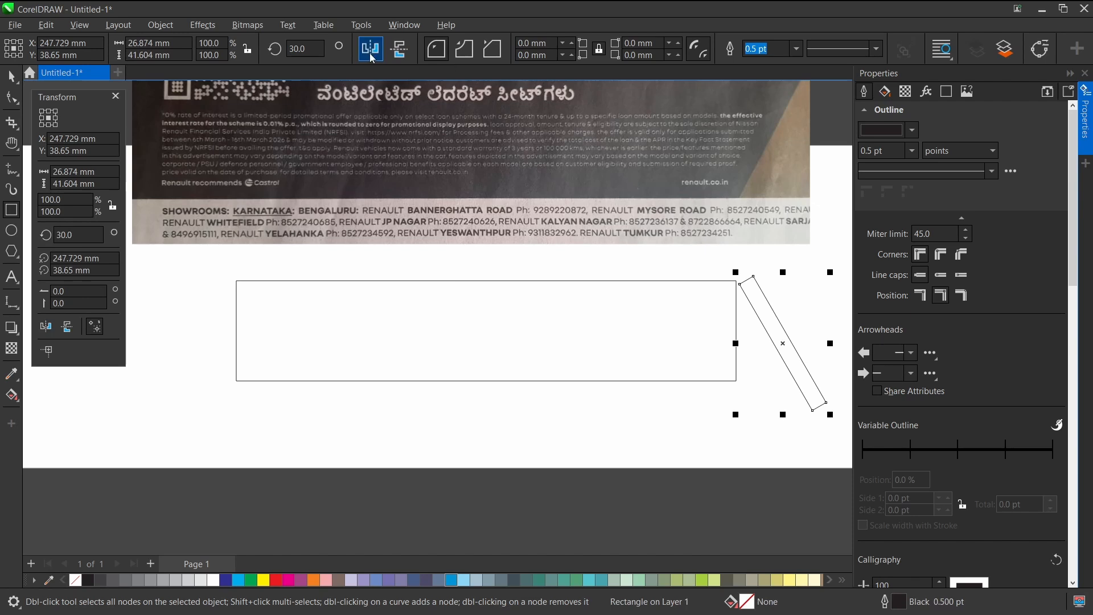
pyautogui.moveTo(776, 347); pyautogui.dragTo(693, 330)
pyautogui.moveTo(695, 340); pyautogui.dragTo(695, 339)
# Trim the large rectangle with the slanted one, break the result into separate pieces and delete the slanted rectangle.
pyautogui.keyDown('shift'); pyautogui.click(586, 329); pyautogui.keyUp('shift')
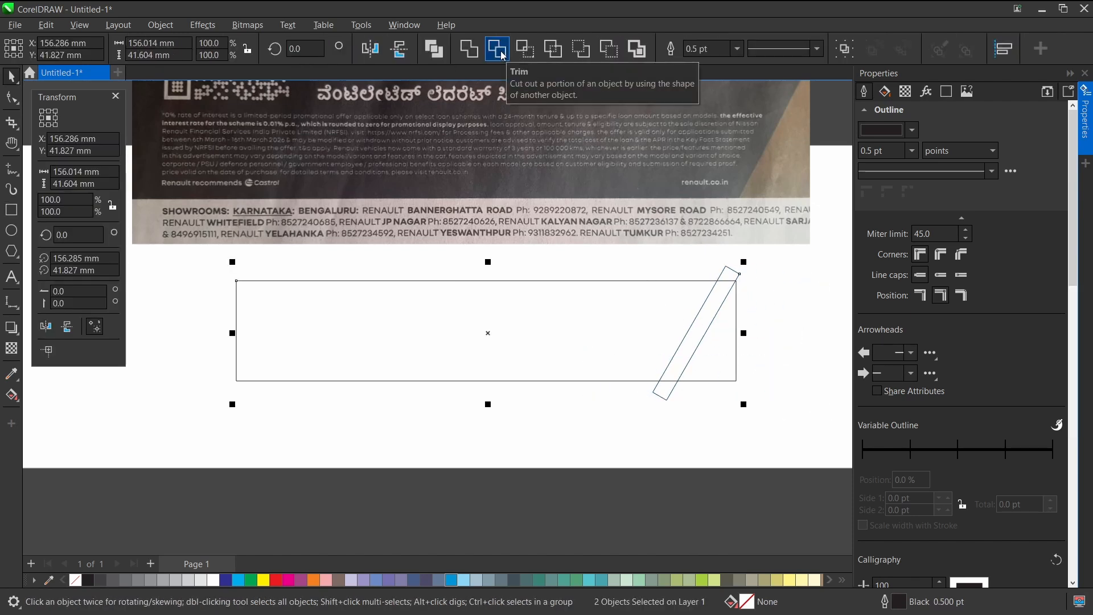
pyautogui.click(502, 53)
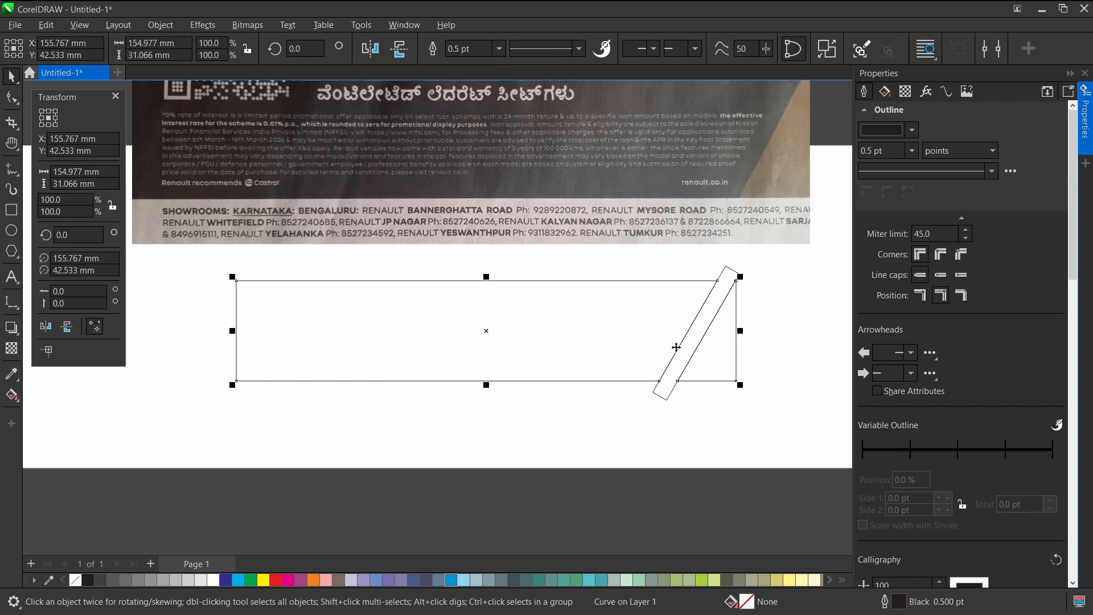
pyautogui.hotkey('ctrl', 'k')
pyautogui.click(705, 318)
pyautogui.press('Delete')
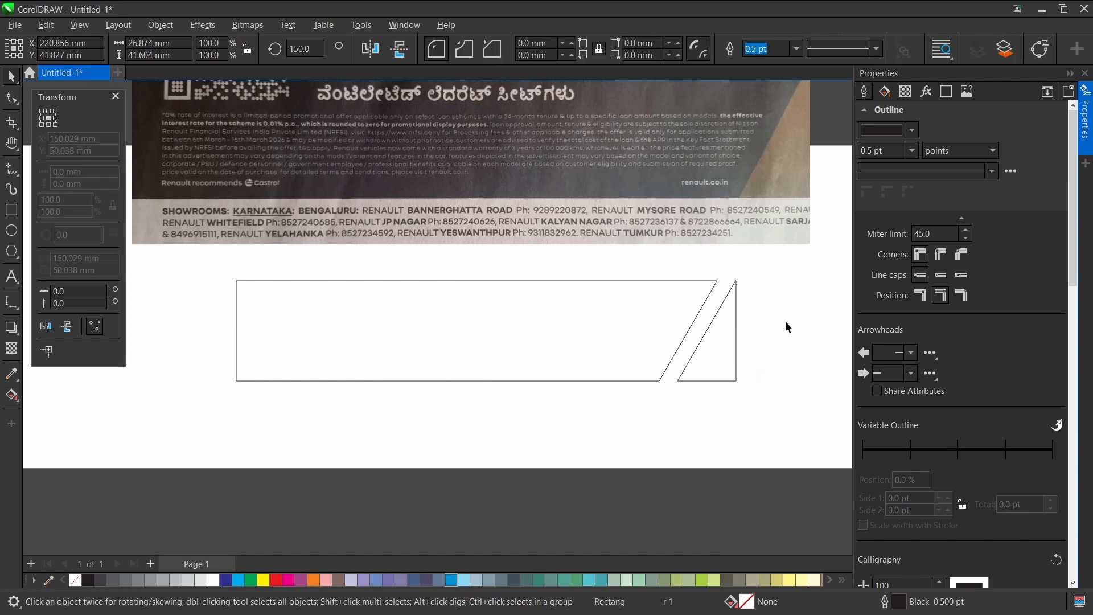
# Fill the triangle with a medium grey and remove its outline.
pyautogui.click(722, 381)
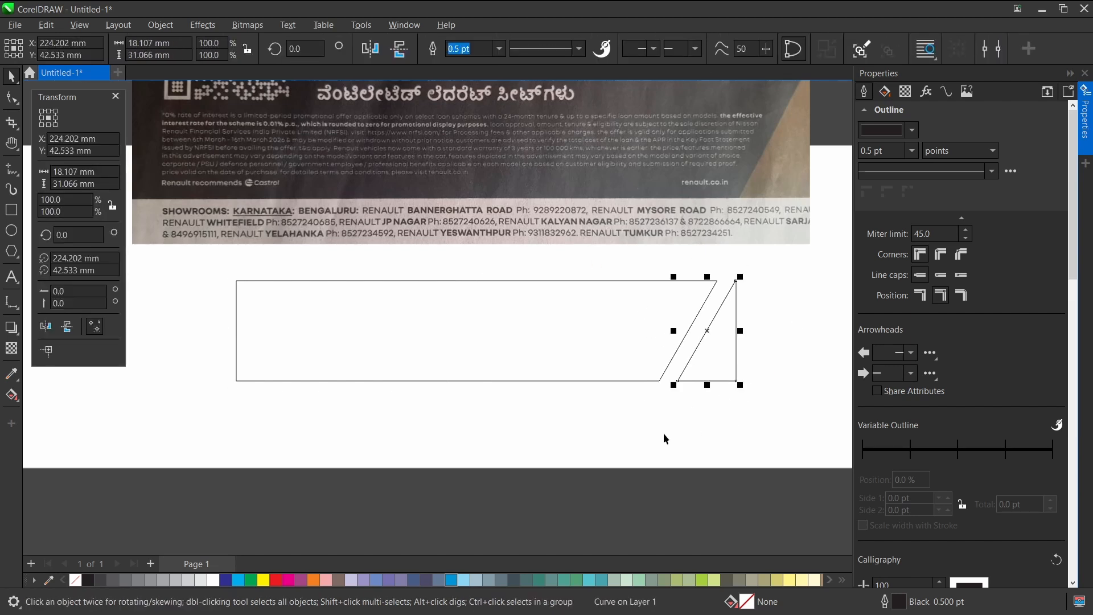
pyautogui.click(152, 580)
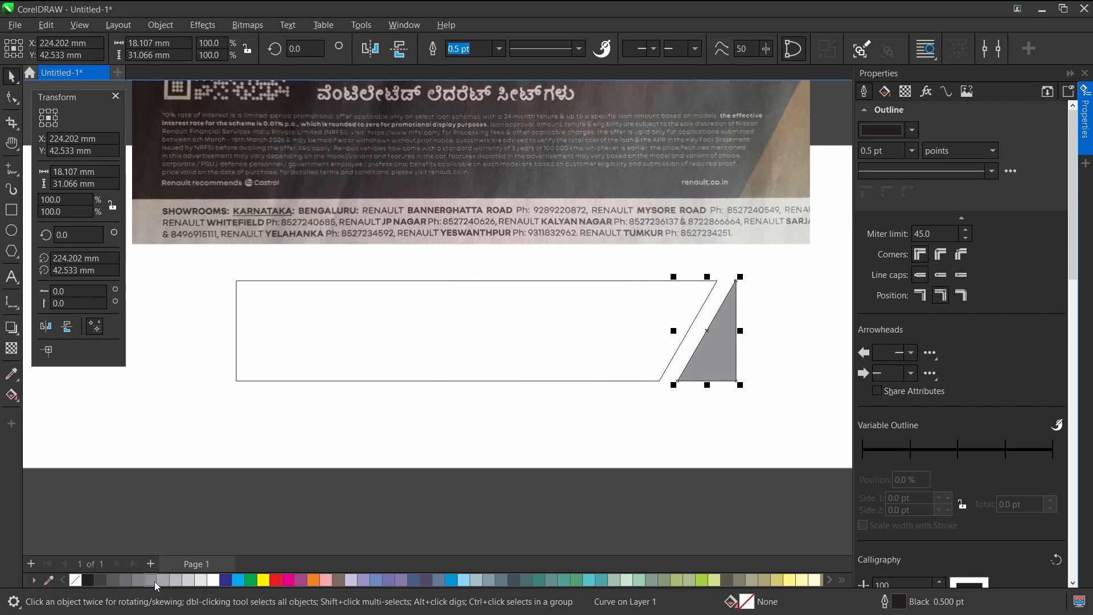
pyautogui.rightClick(78, 581)
# Turn the large slanted shape into a paragraph text frame and paste the copied text inside it.
pyautogui.click(498, 381)
pyautogui.press('F8')
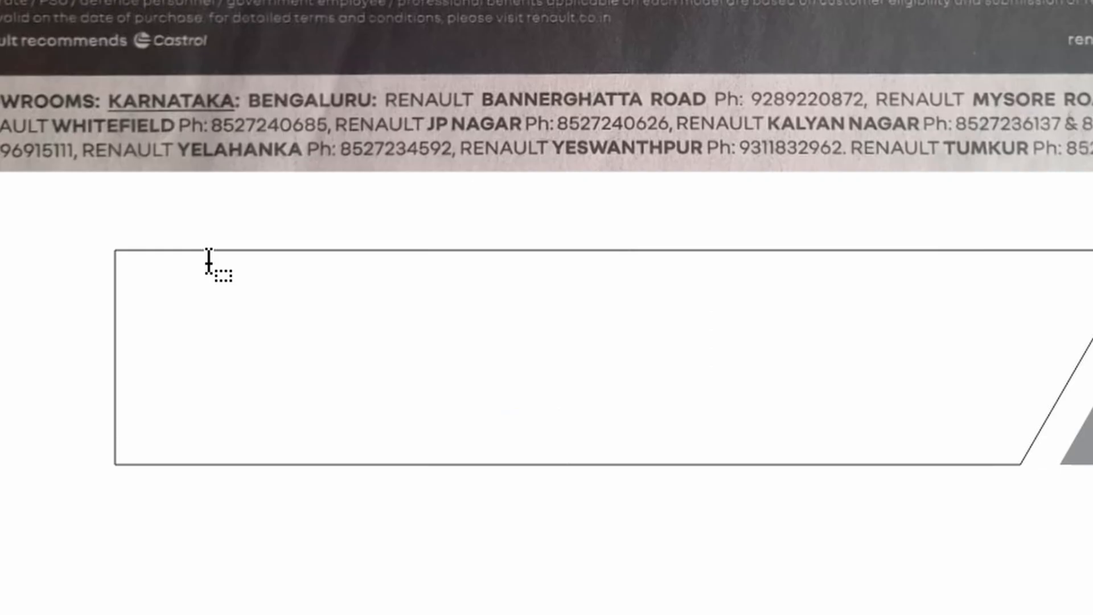
pyautogui.click(208, 255)
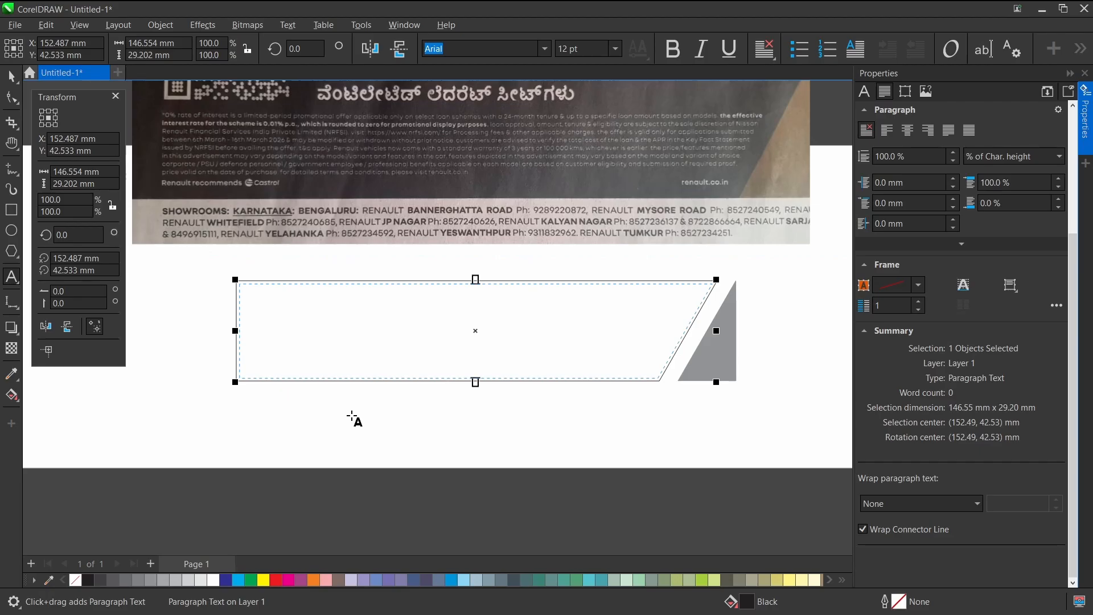
pyautogui.hotkey('ctrl', 'v')
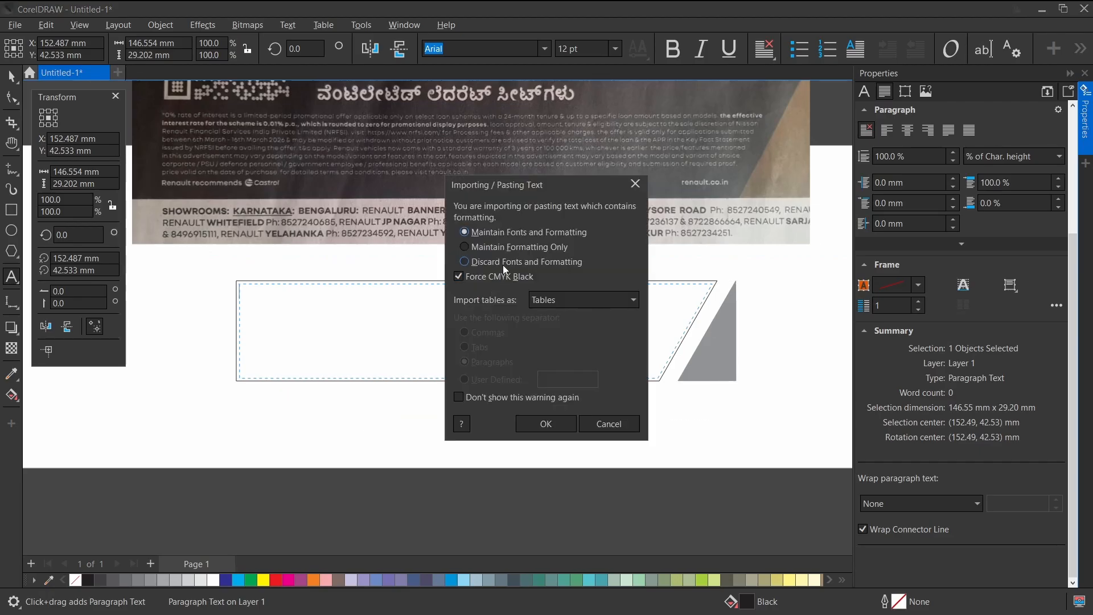
pyautogui.click(546, 423)
# Set all the pasted paragraph text inside the slanted frame to 8 pt.
pyautogui.hotkey('ctrl', 'a')
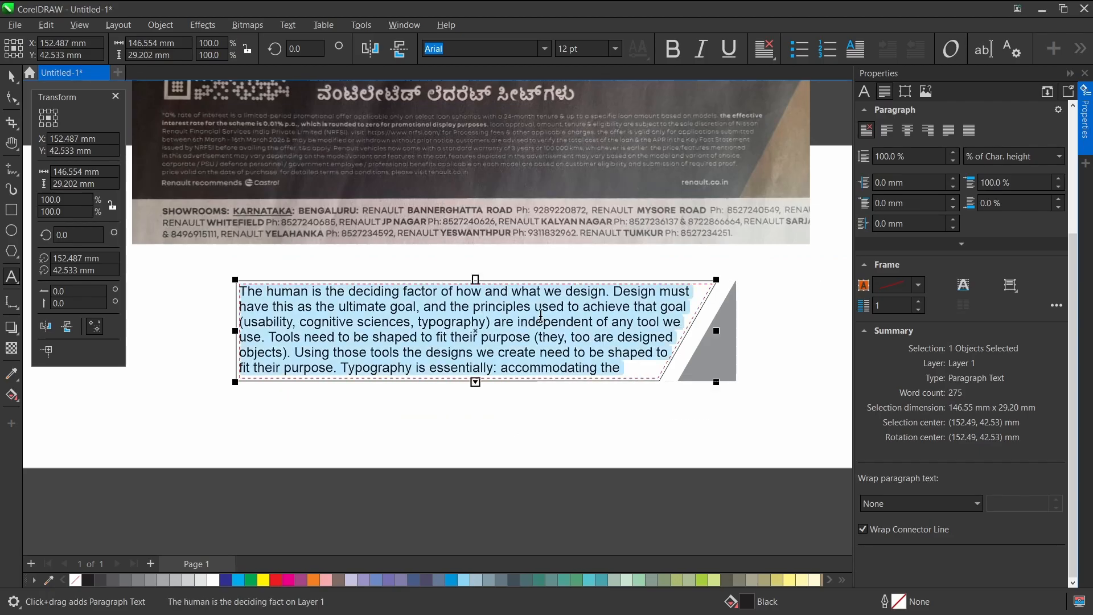
pyautogui.click(863, 92)
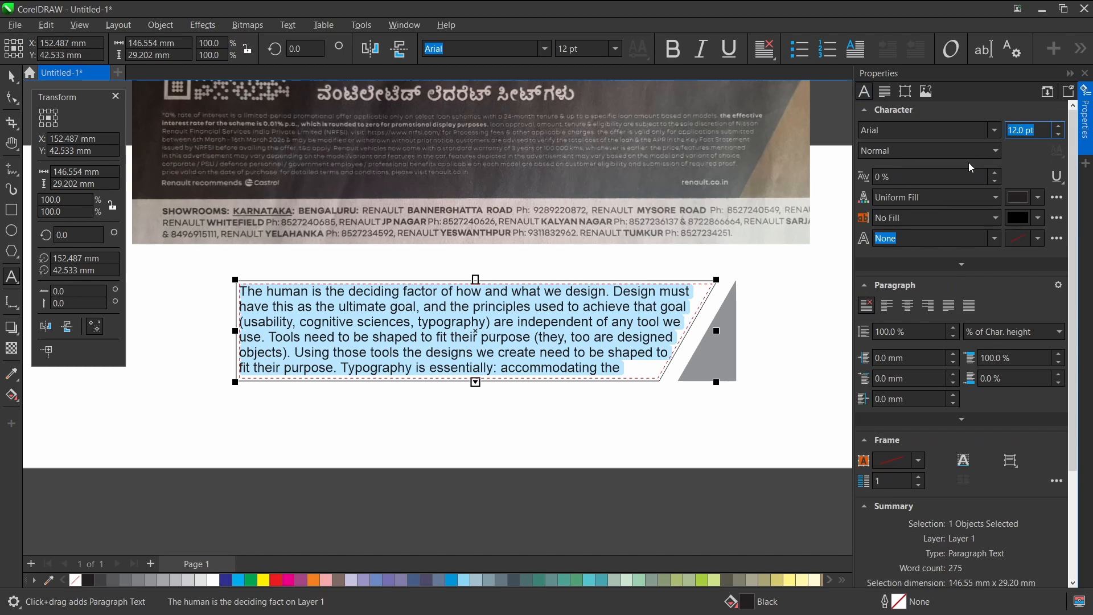
pyautogui.write('8')
pyautogui.press('Return')
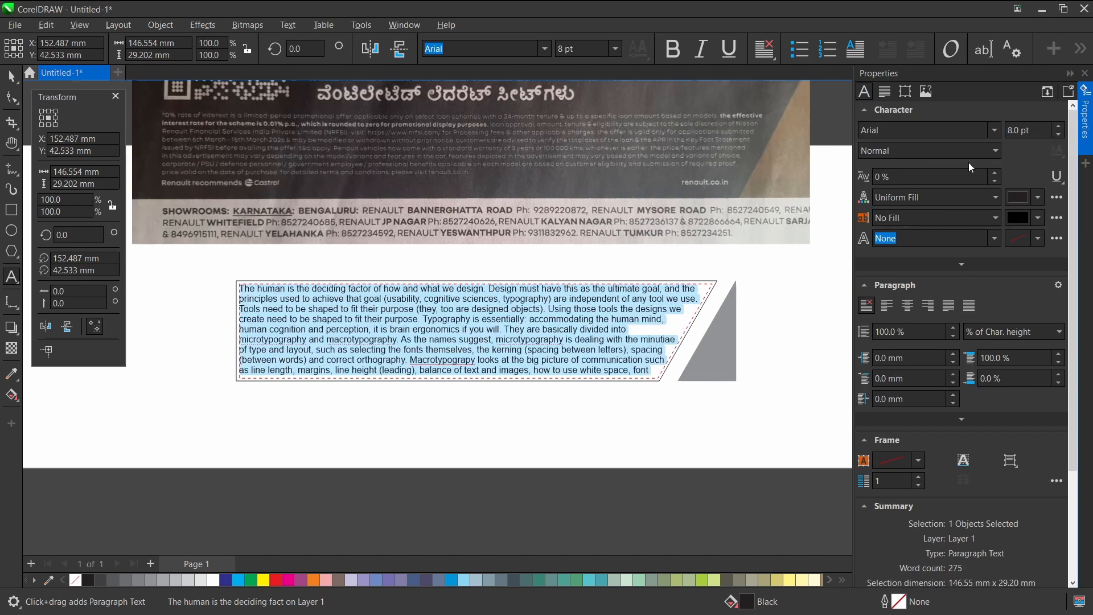
# Fully justify the paragraph text and remove the outline of the slanted frame.
pyautogui.click(884, 93)
pyautogui.click(949, 131)
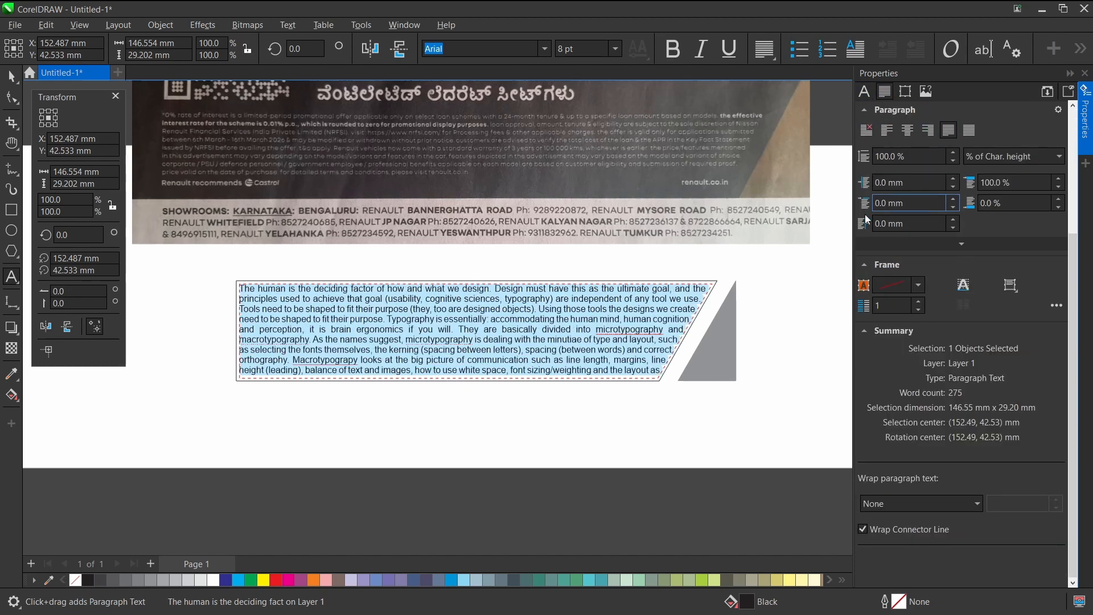
pyautogui.hotkey('ctrl', 'space')
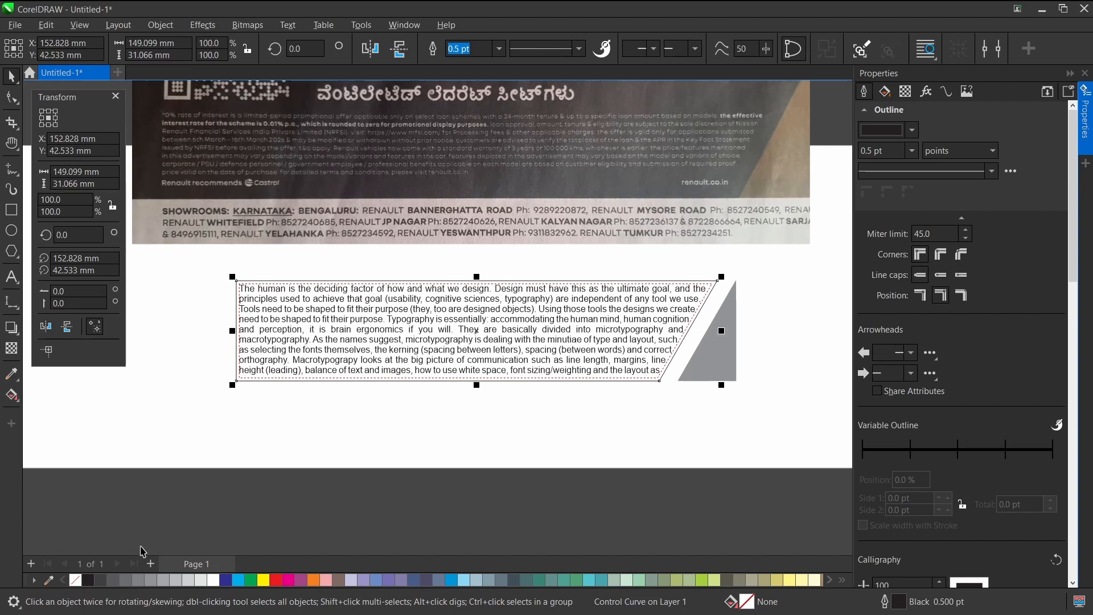
pyautogui.rightClick(77, 581)
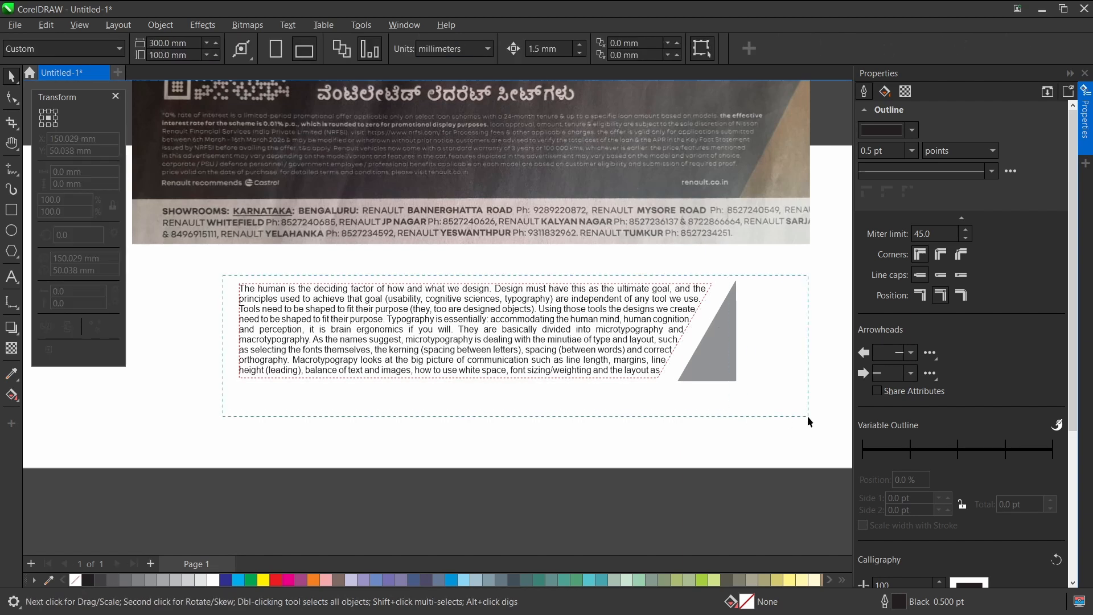
# Draw a background rectangle about 167 x 43 mm around the text and triangle, filled dark grey and placed behind them.
pyautogui.hotkey('ctrl', 'a')
pyautogui.press('F6')
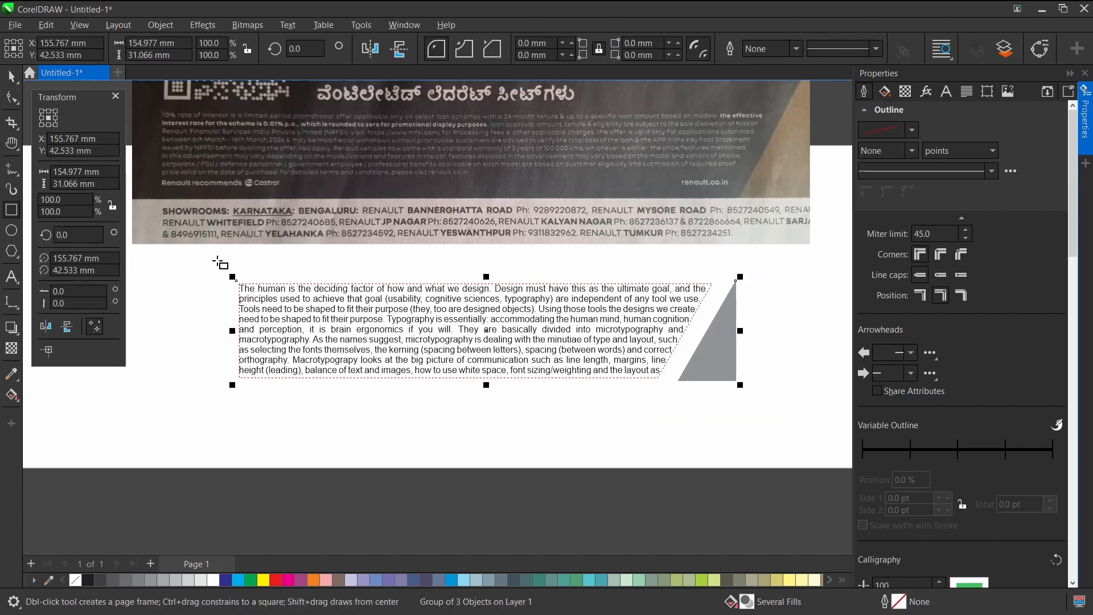
pyautogui.moveTo(216, 261); pyautogui.dragTo(755, 399)
pyautogui.press('space')
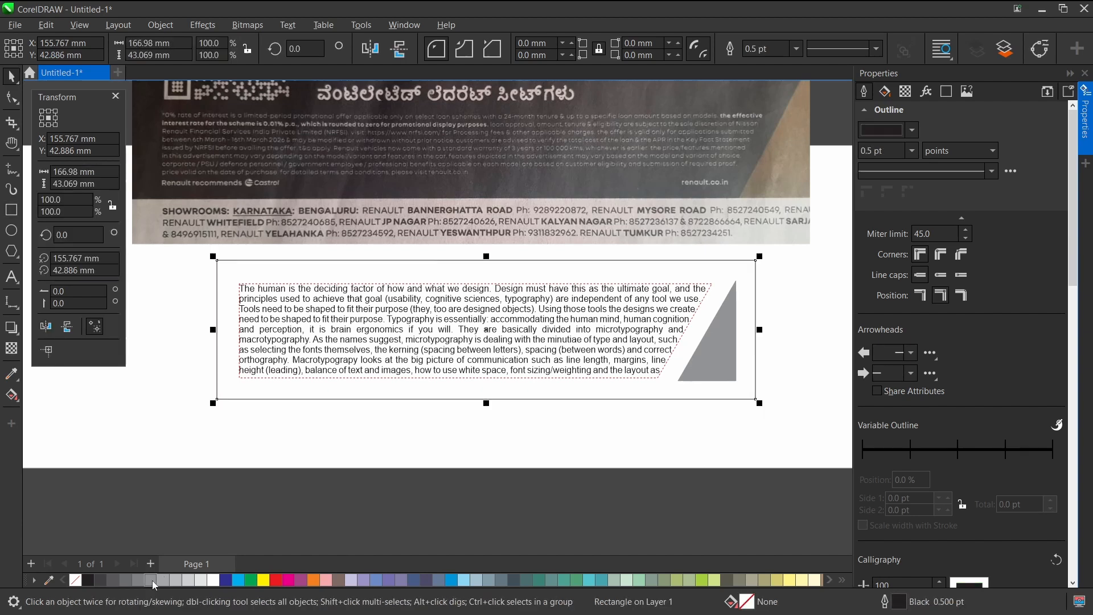
pyautogui.click(101, 580)
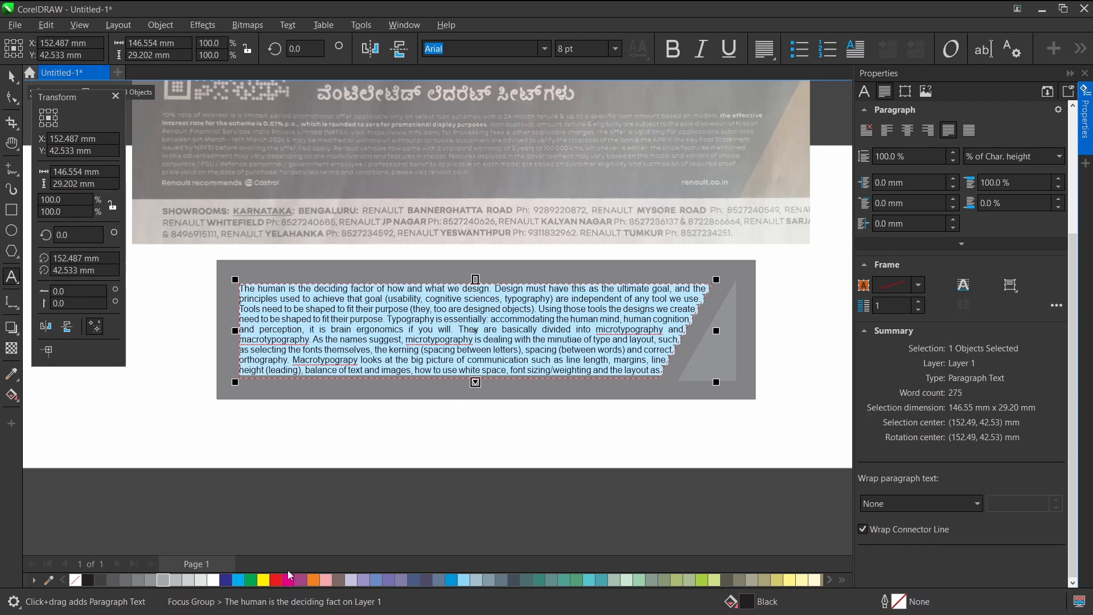
# Colour the paragraph text light grey and clear the floating Transform docker off the finished text block.
pyautogui.hotkey('ctrl', 'space')
pyautogui.click(371, 422)
pyautogui.press('z')
pyautogui.moveTo(205, 252); pyautogui.dragTo(774, 408)
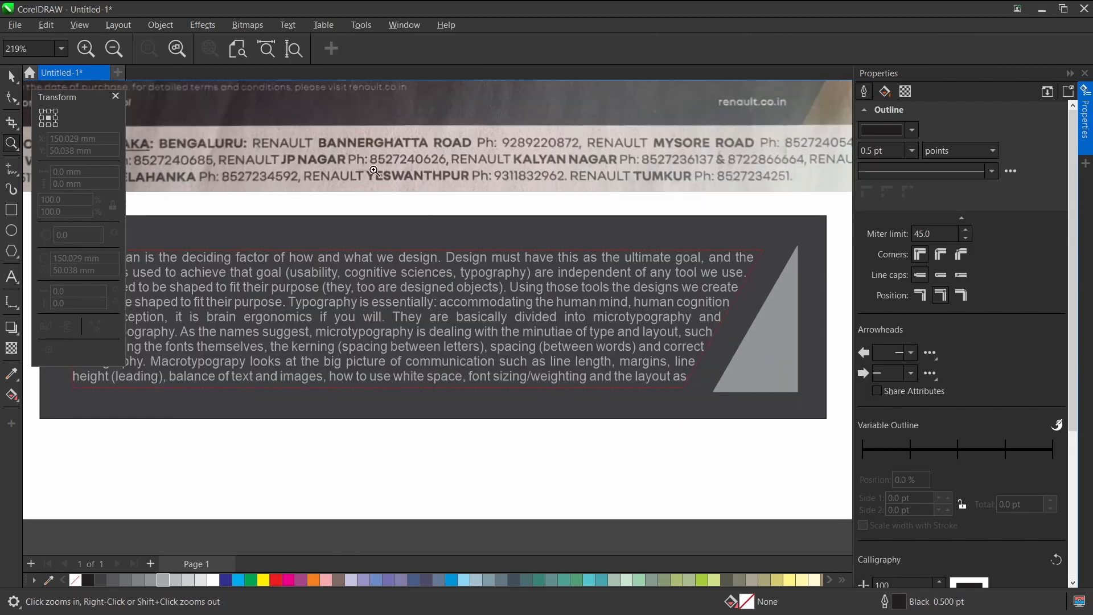
pyautogui.moveTo(81, 94); pyautogui.dragTo(871, 228)
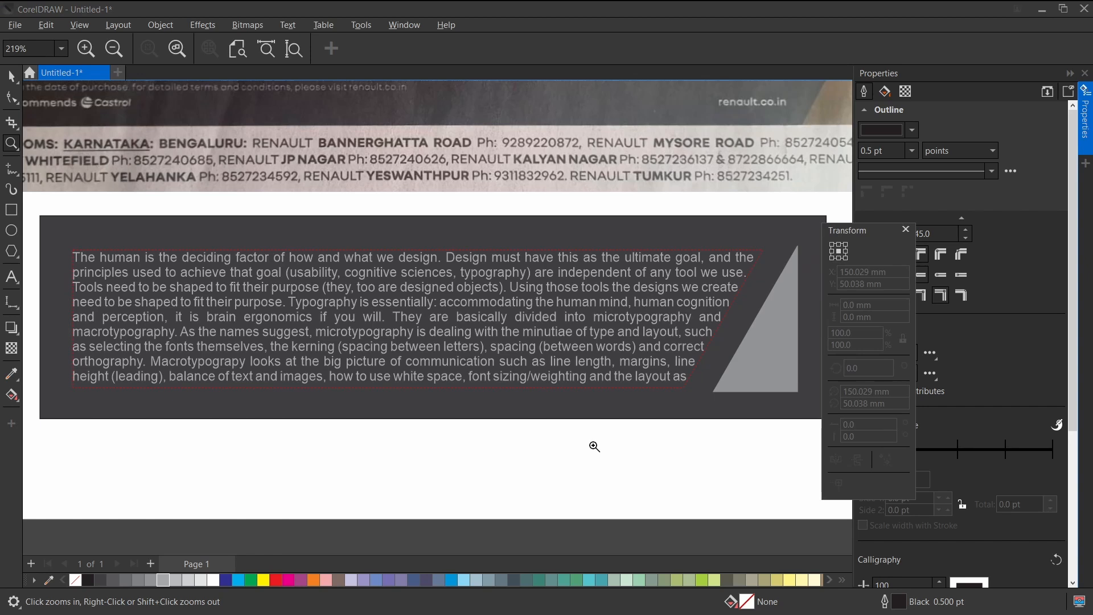